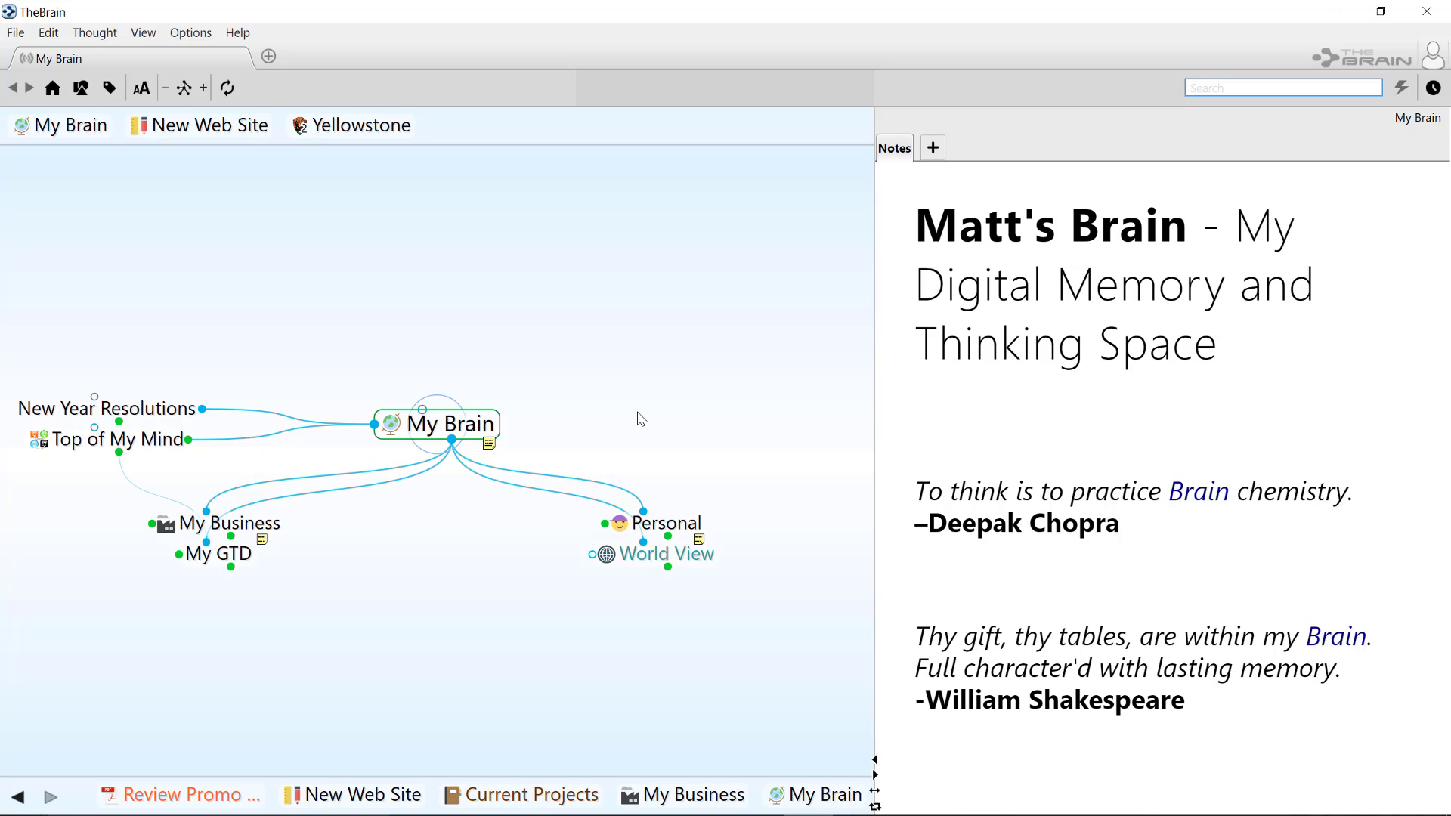
Go from My Business through Current Projects and Marketing, then jump to the pinned Yellowstone thought.
left_click(260, 522)
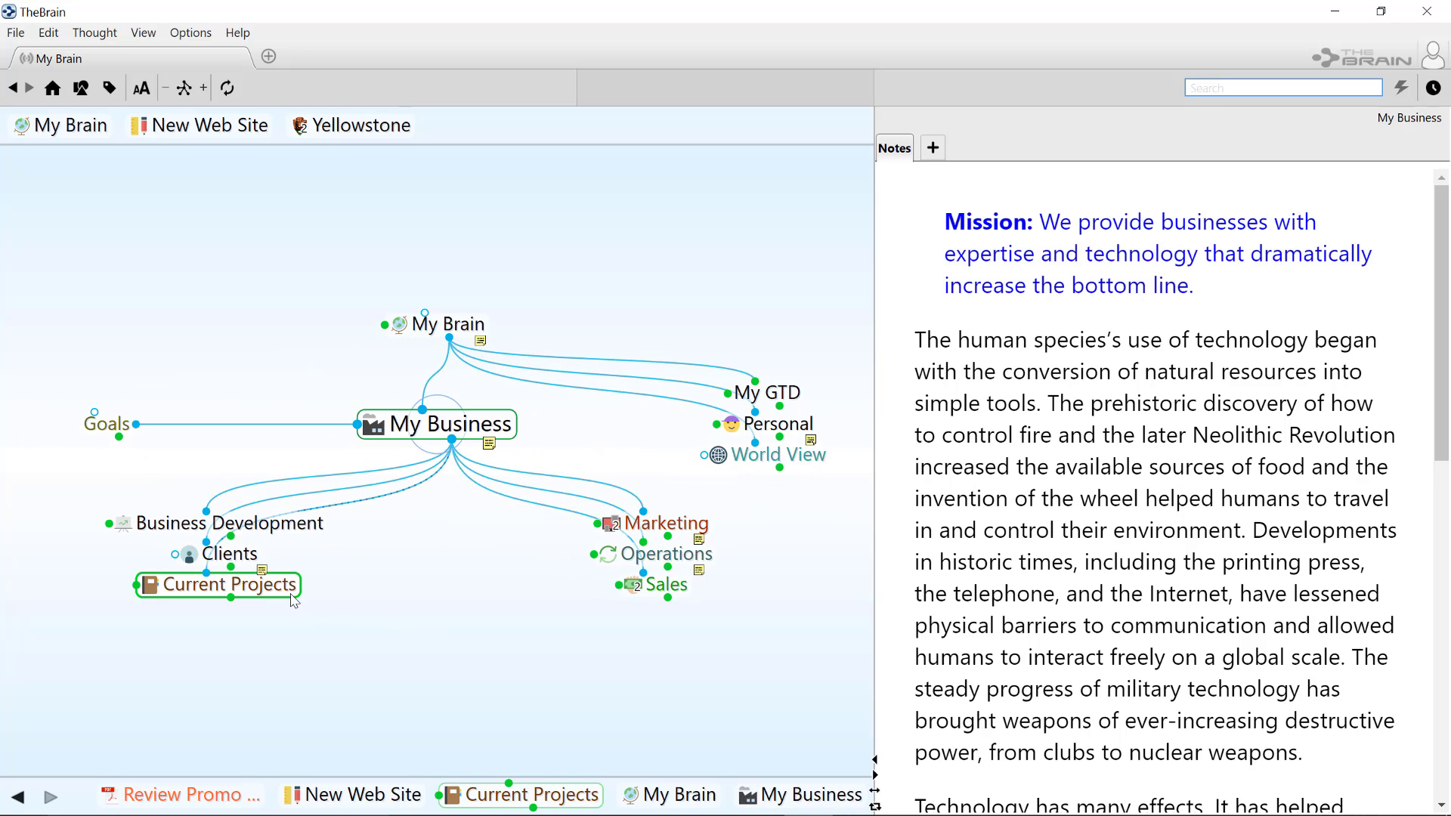
left_click(291, 591)
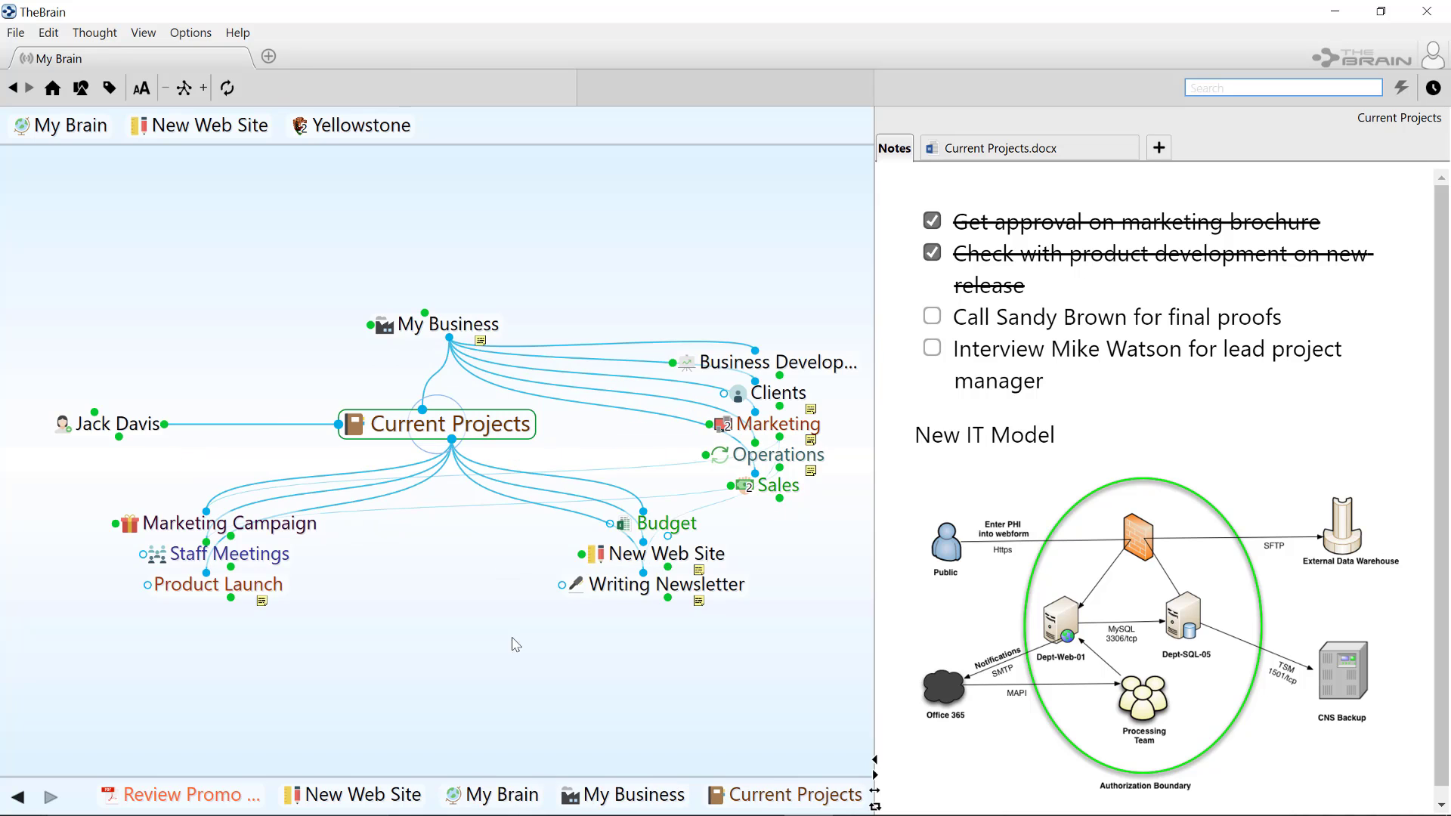
left_click(800, 427)
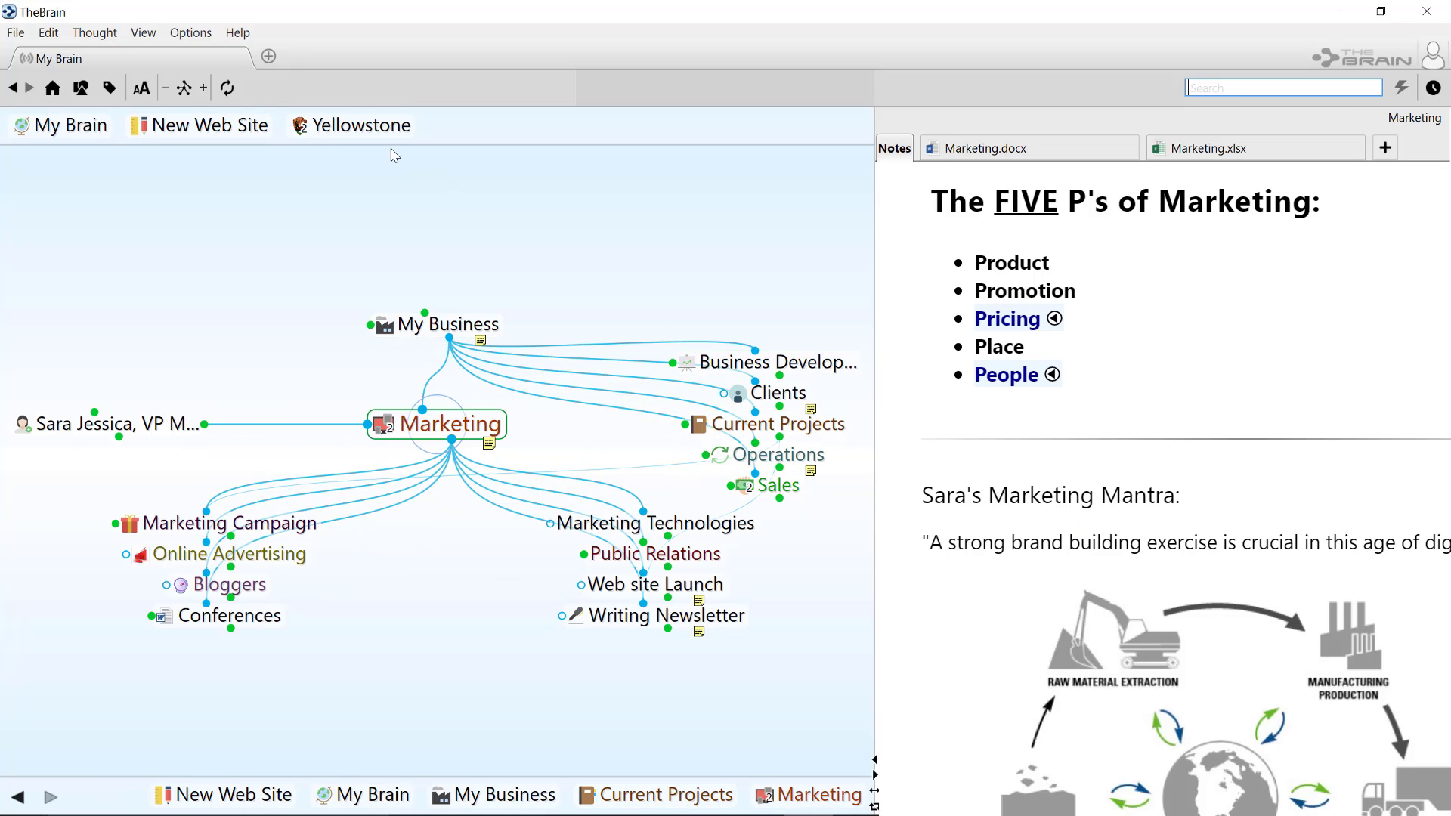
left_click(355, 125)
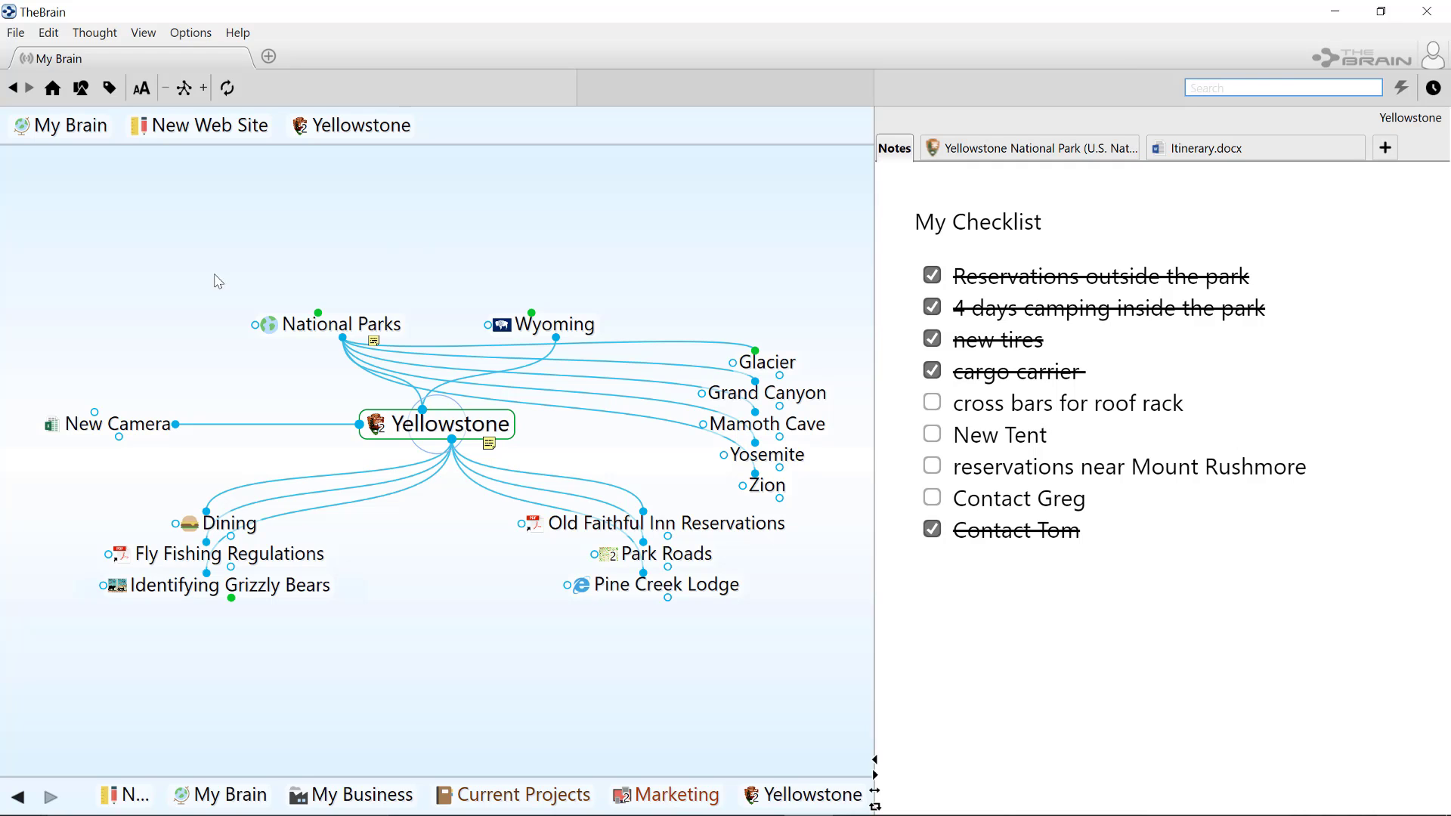
Add the checklist item 'Purchase new binoculars' after Contact Tom in the Yellowstone notes.
left_click_drag(50, 425, 53, 435)
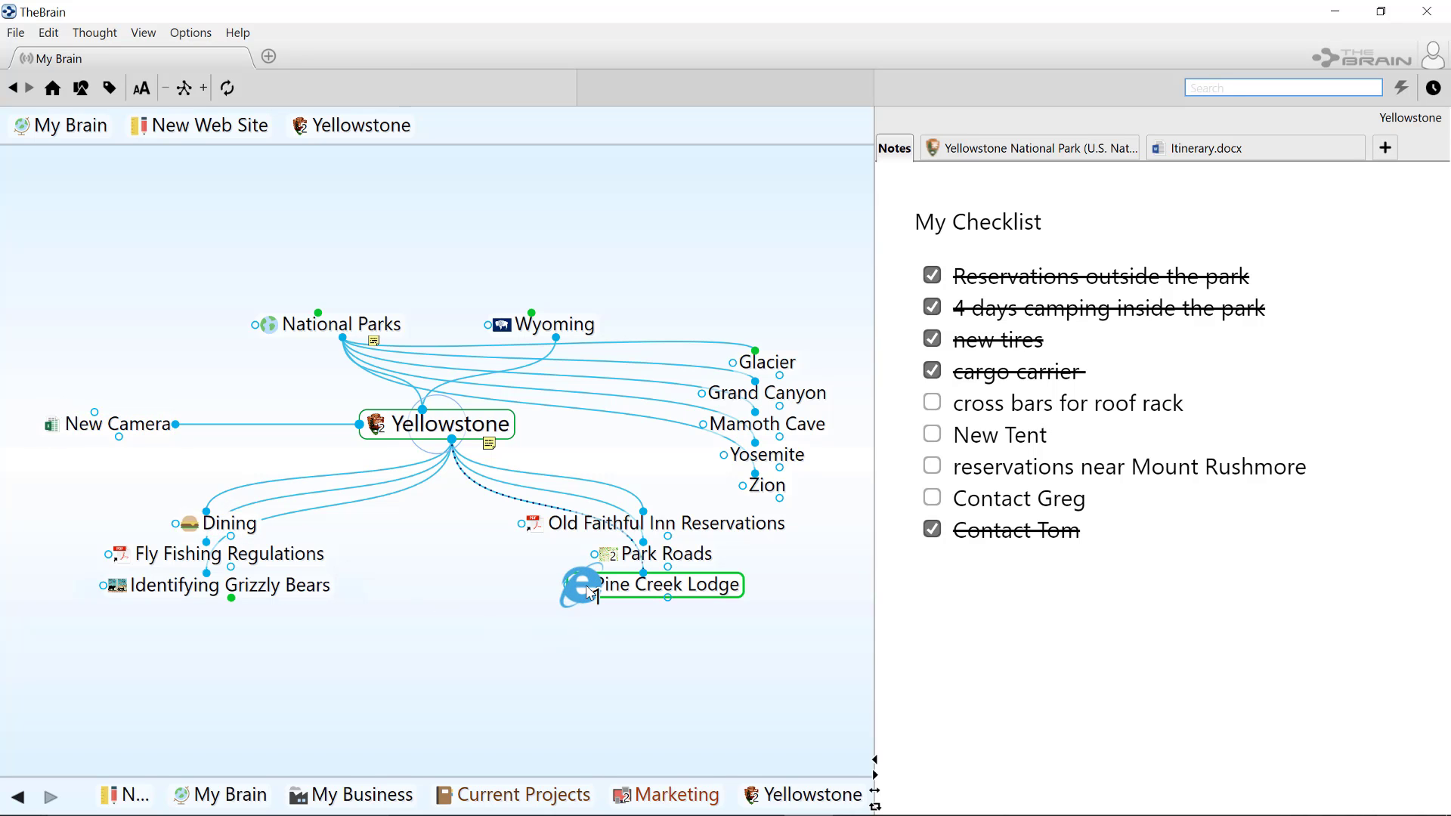
mouse_move(113, 593)
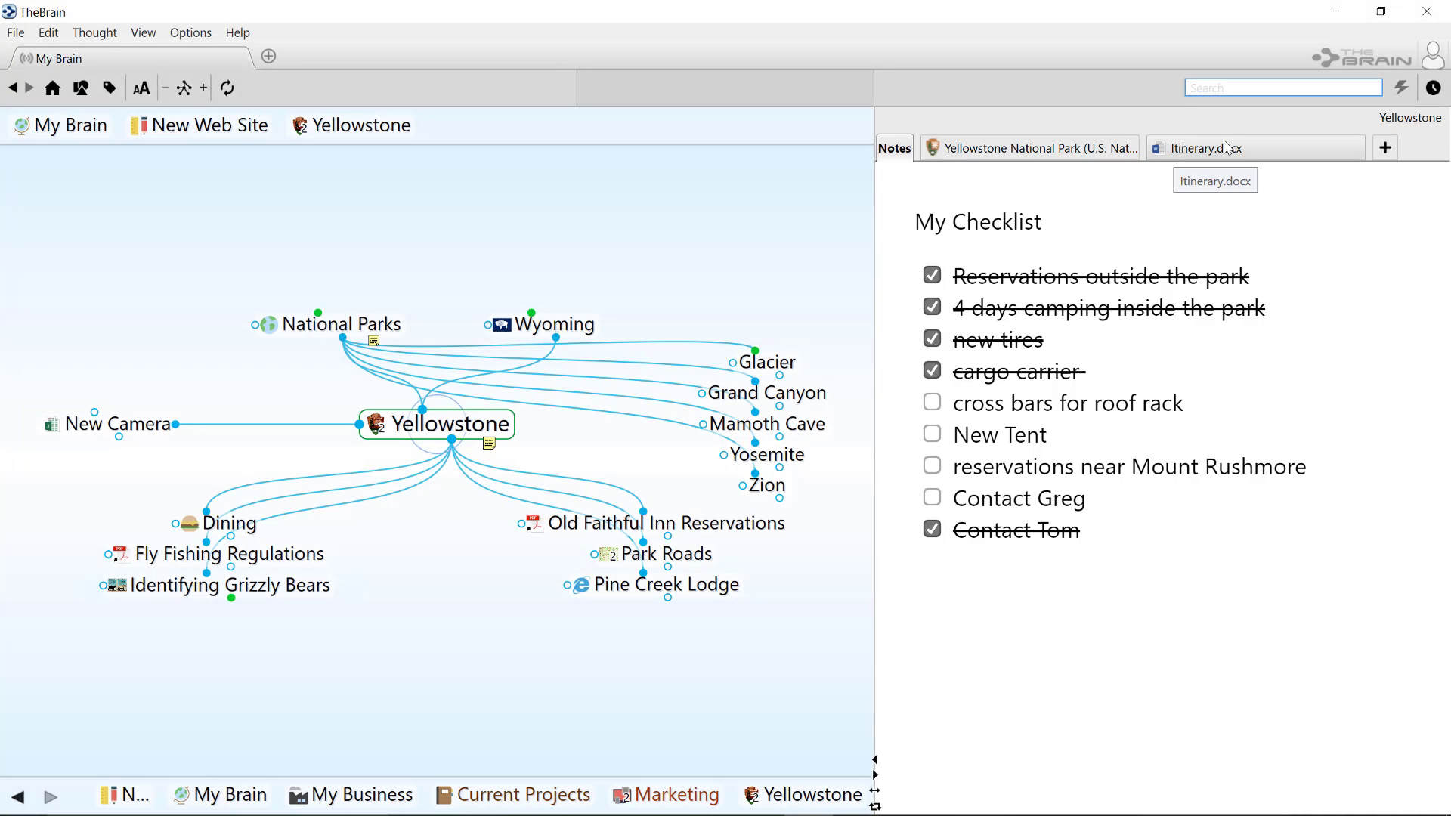
left_click(1204, 588)
key("Return")
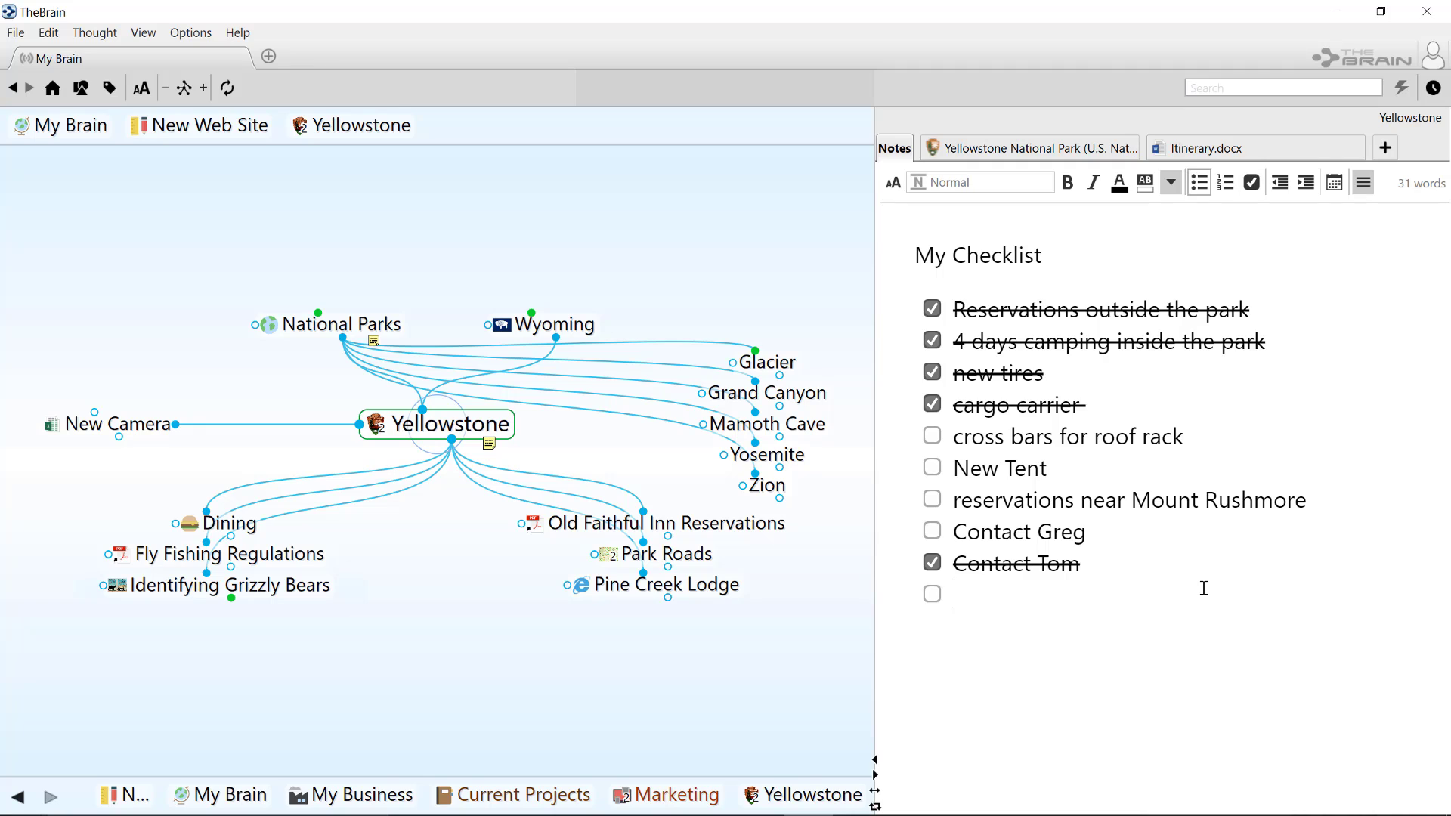
type("Purchase")
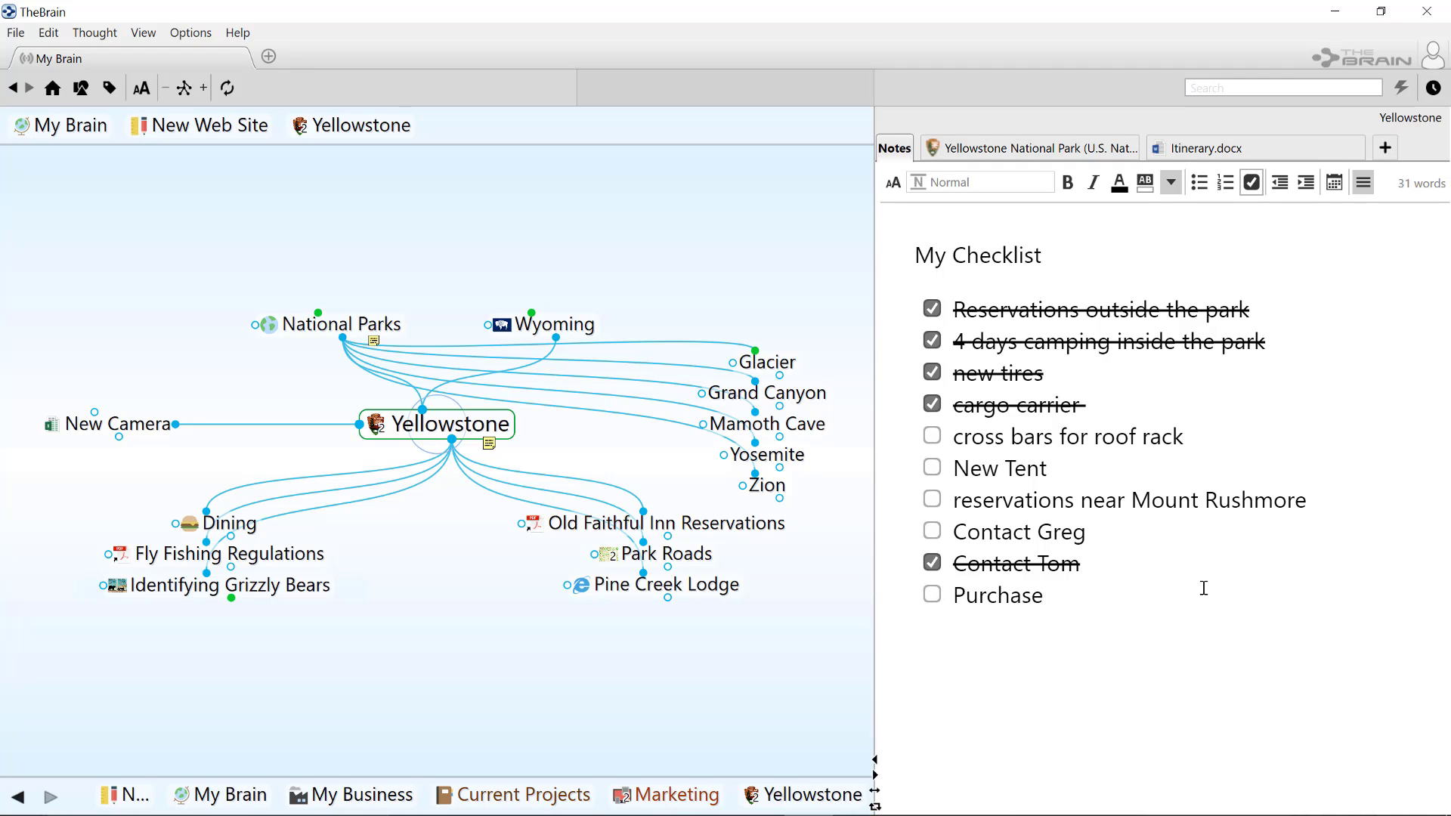
type(" new binoculars")
Go from National Parks up through Vacation and Travel and Personal to Current Projects.
left_click(340, 324)
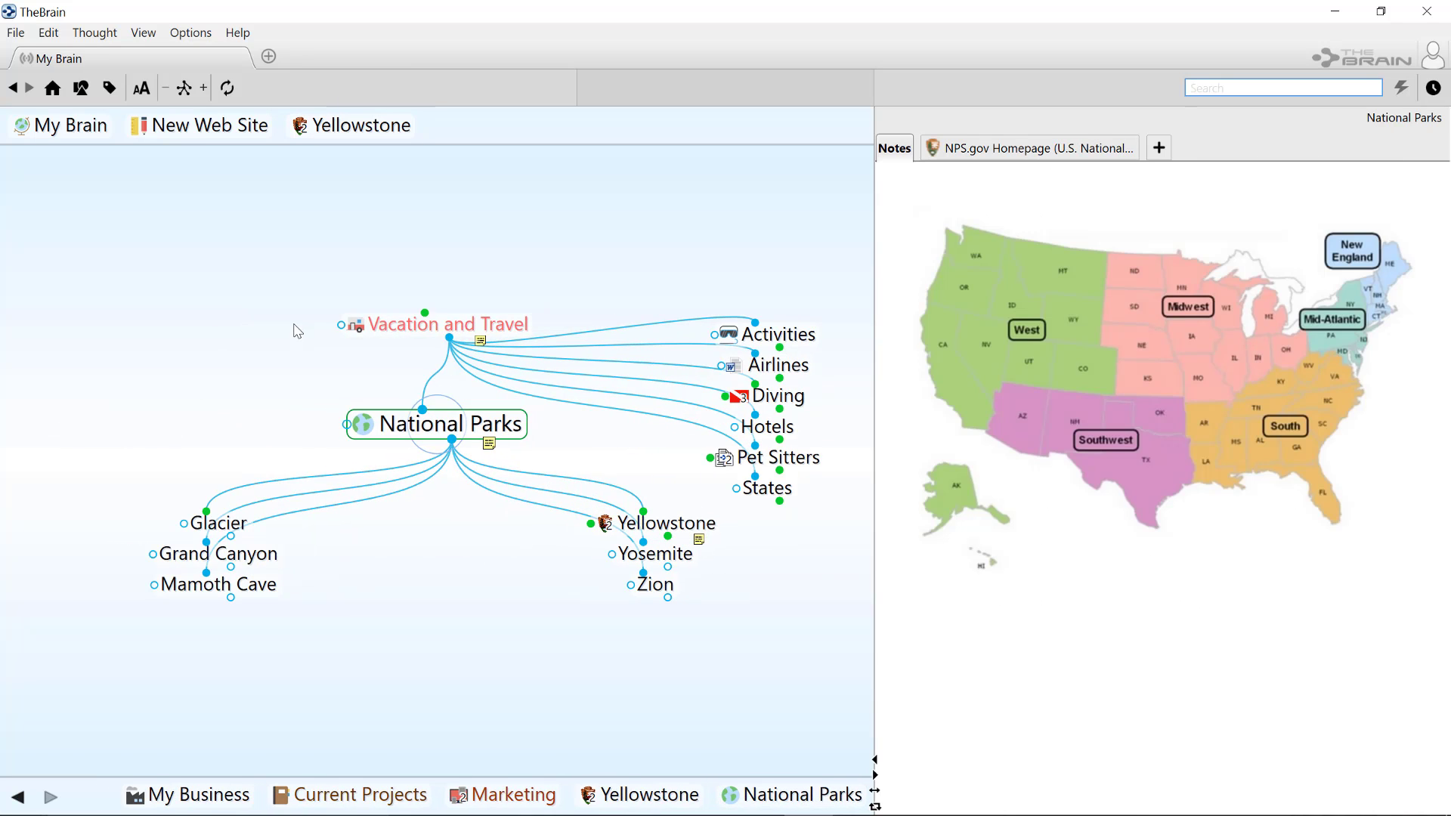
left_click(415, 324)
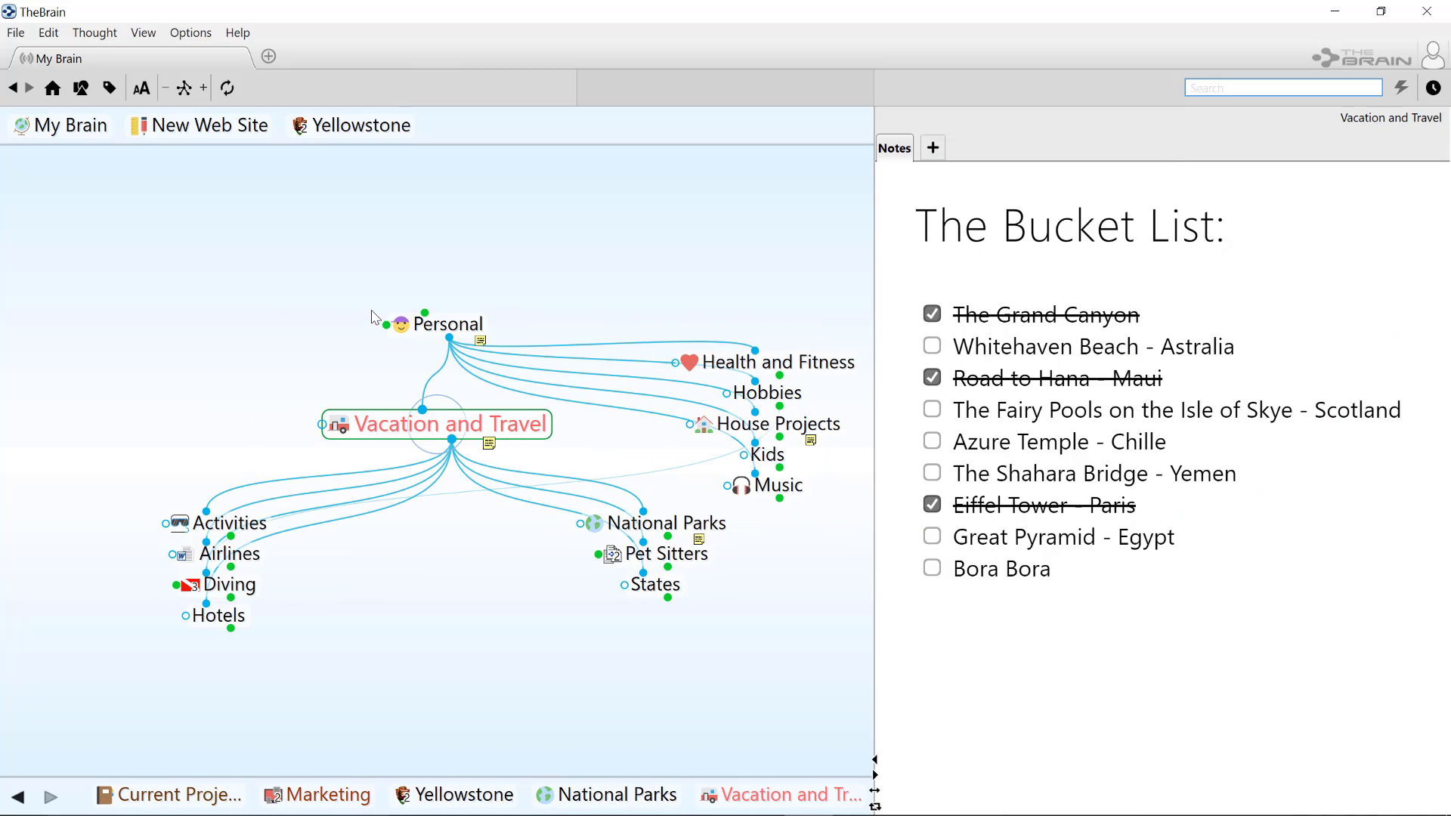
left_click(454, 325)
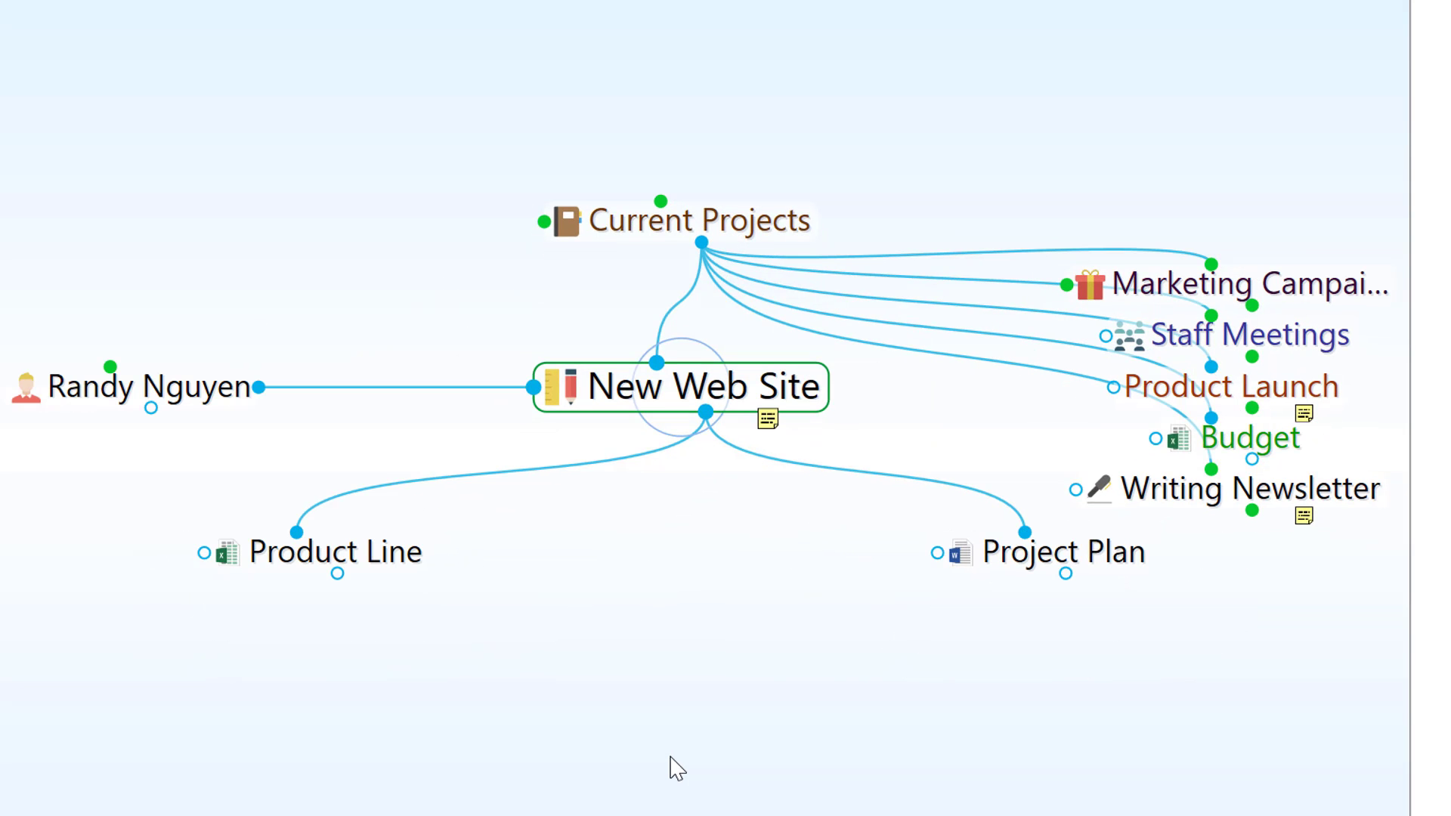
left_click(680, 224)
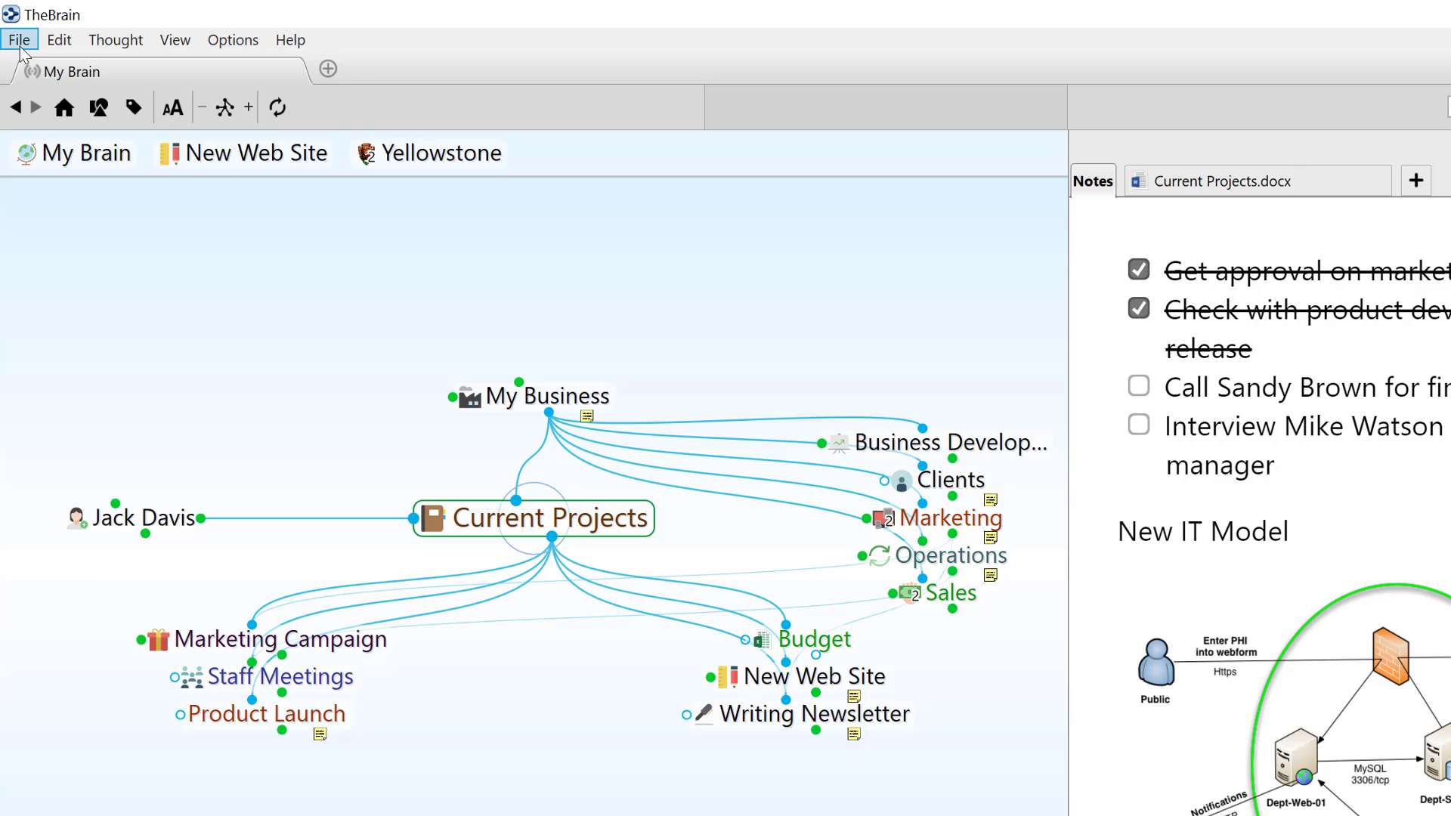
Create a new brain named 'Matt's Brain' from the File menu.
left_click(21, 45)
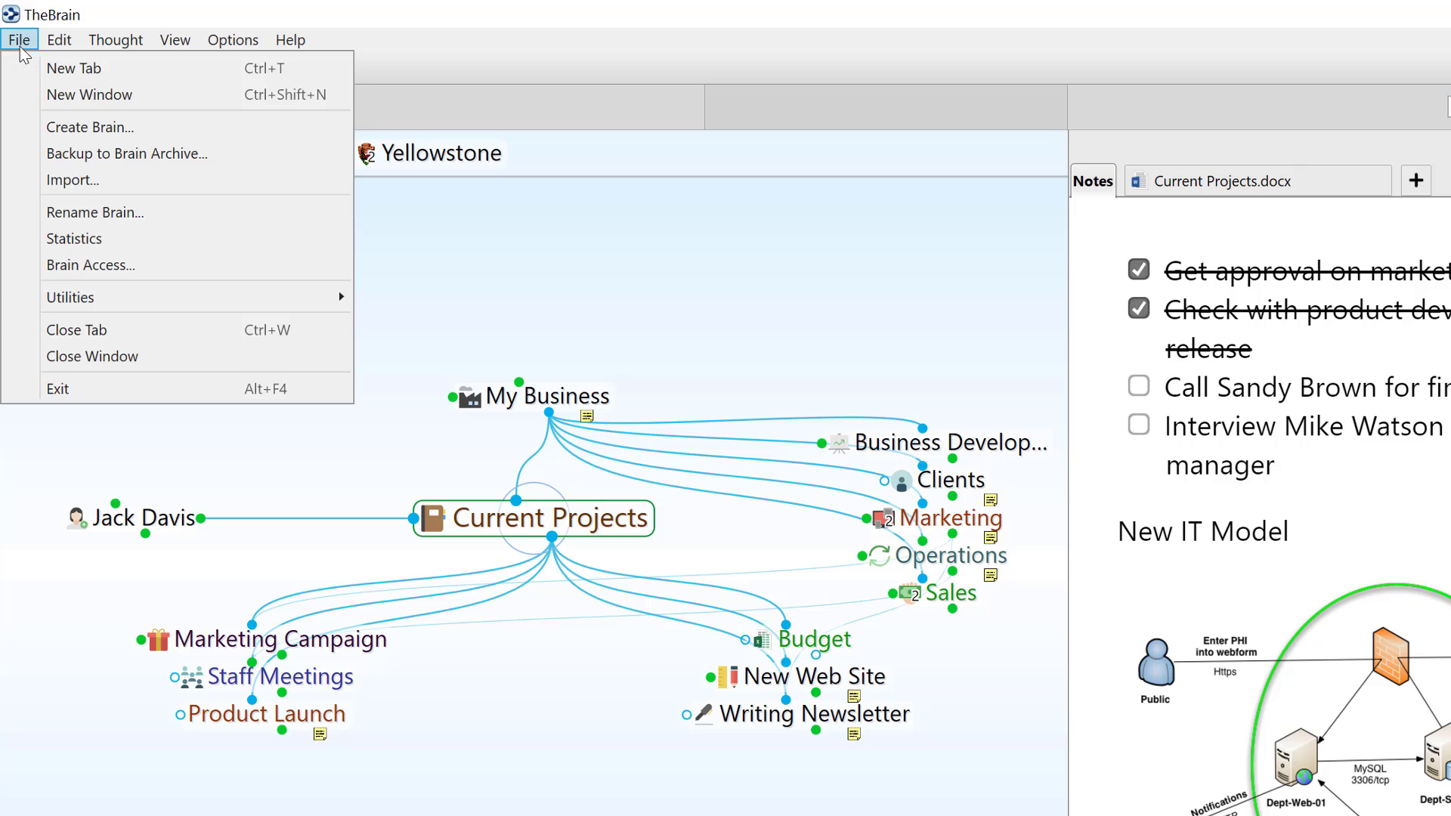
left_click(70, 127)
type("Matt's Brain")
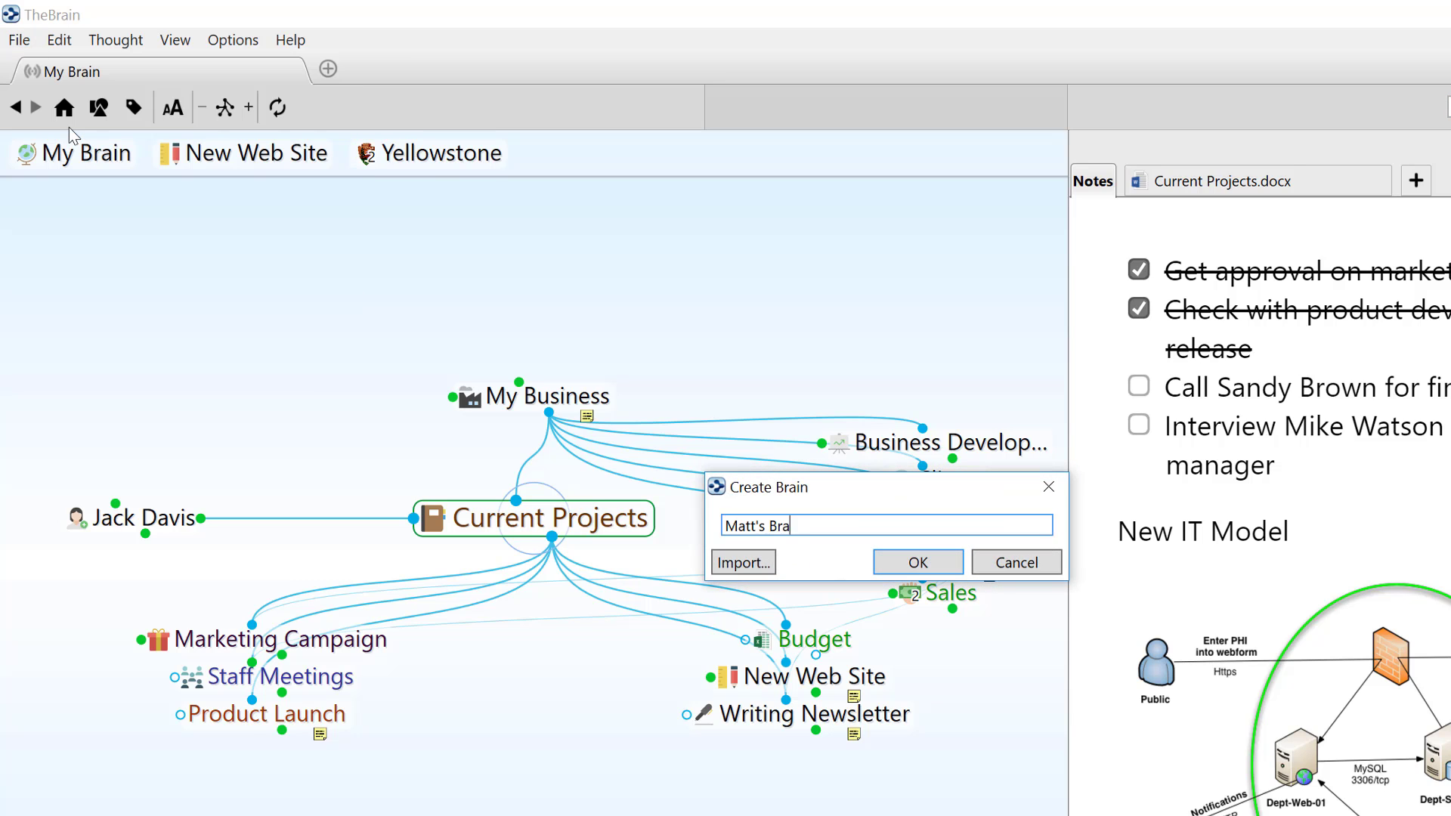
key("Return")
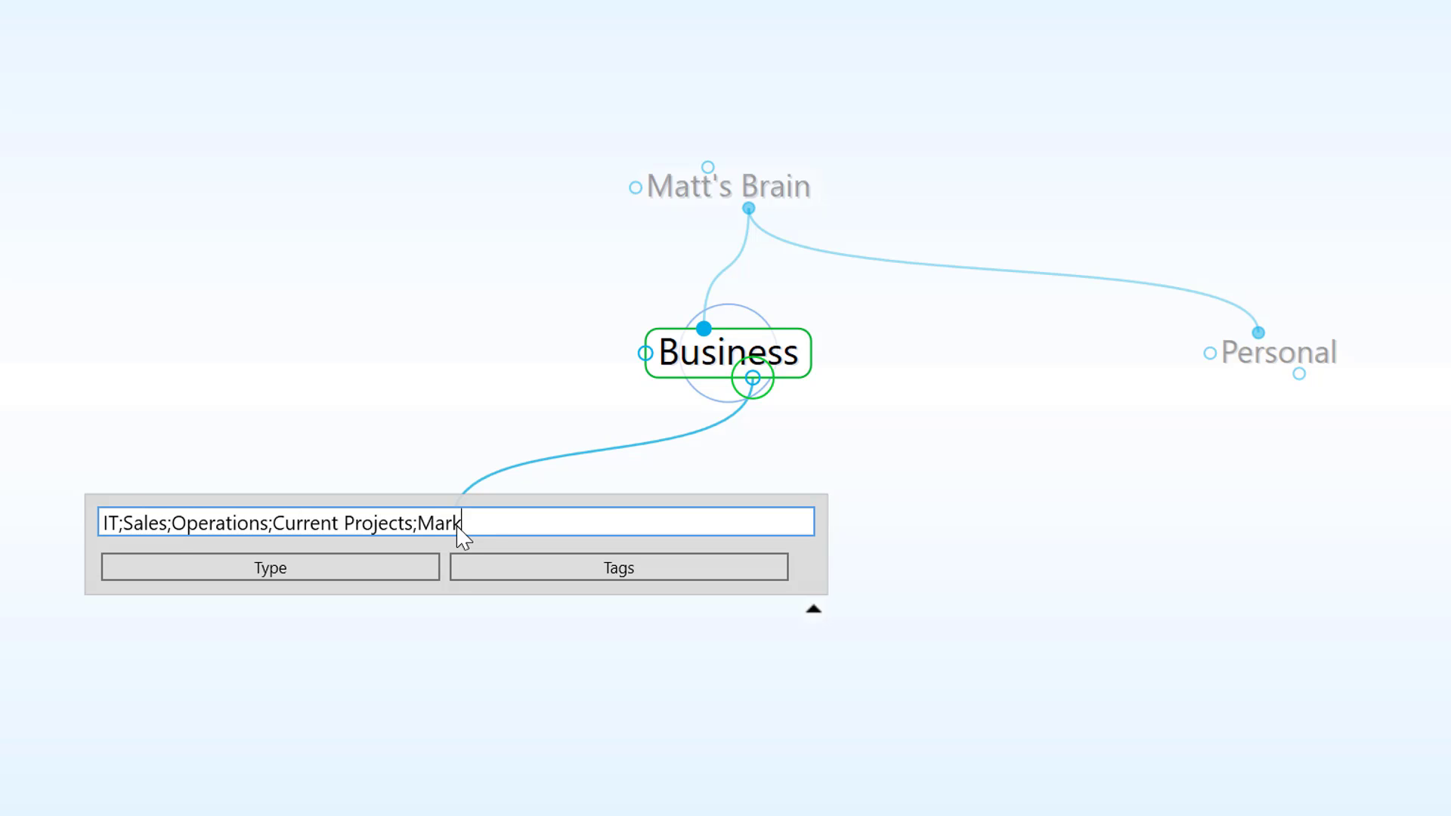
Enter the Business children IT, Sales, Operations, Current Projects, Marketing and Product Research.
type("ting;Product Rese")
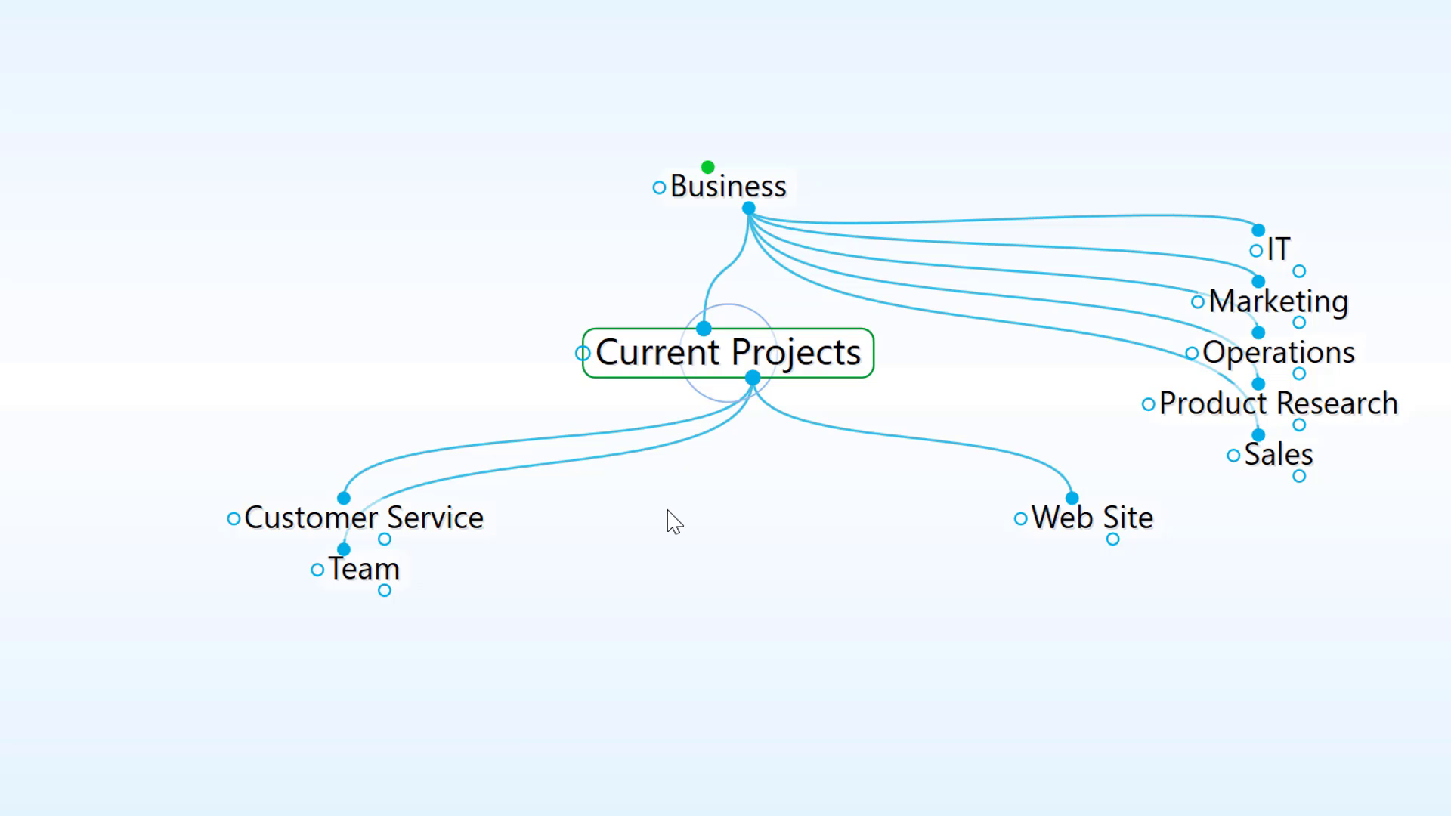
Attach a new blank Microsoft Word document to the Customer Service thought.
left_click(456, 519)
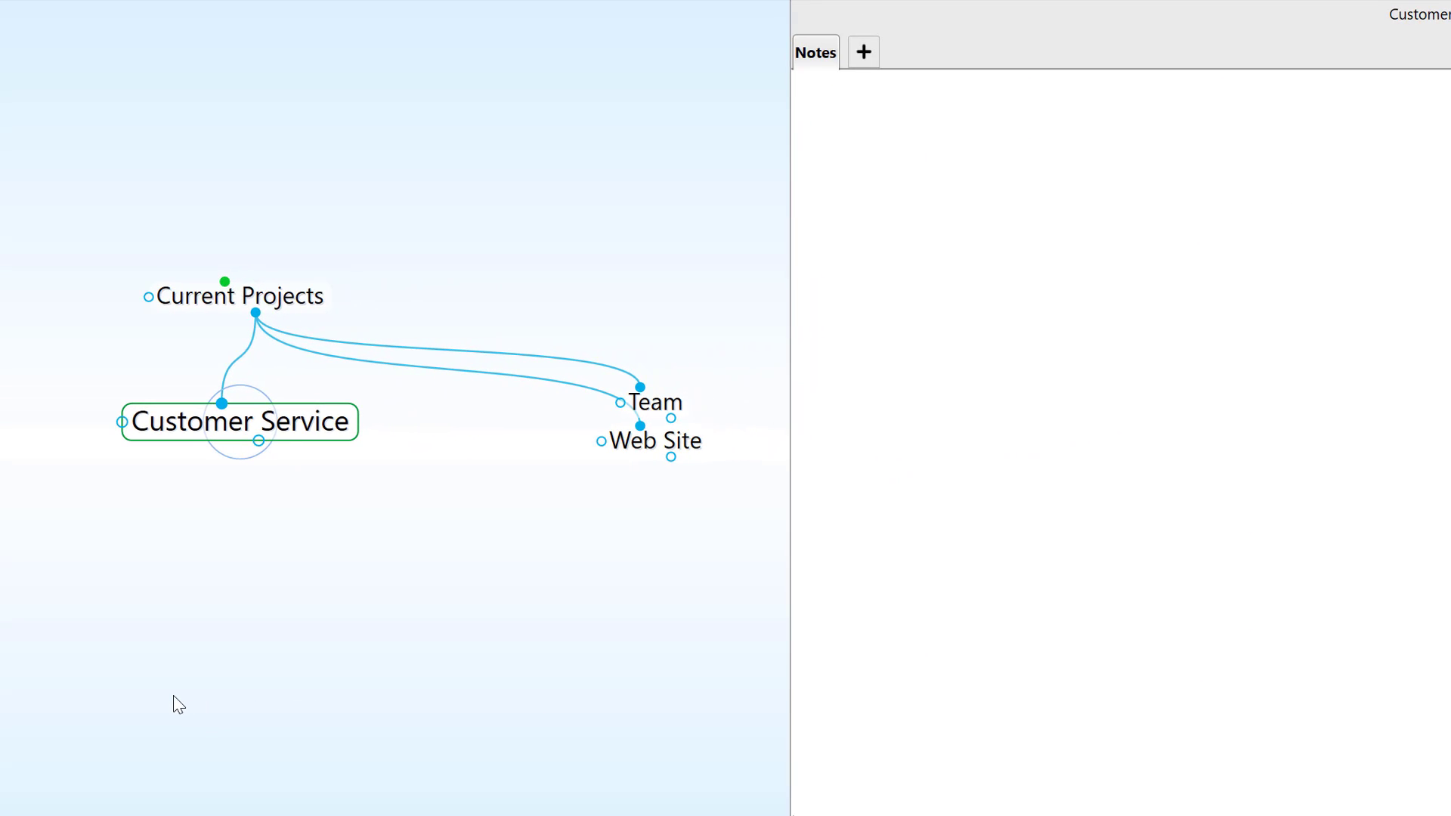
left_click(865, 53)
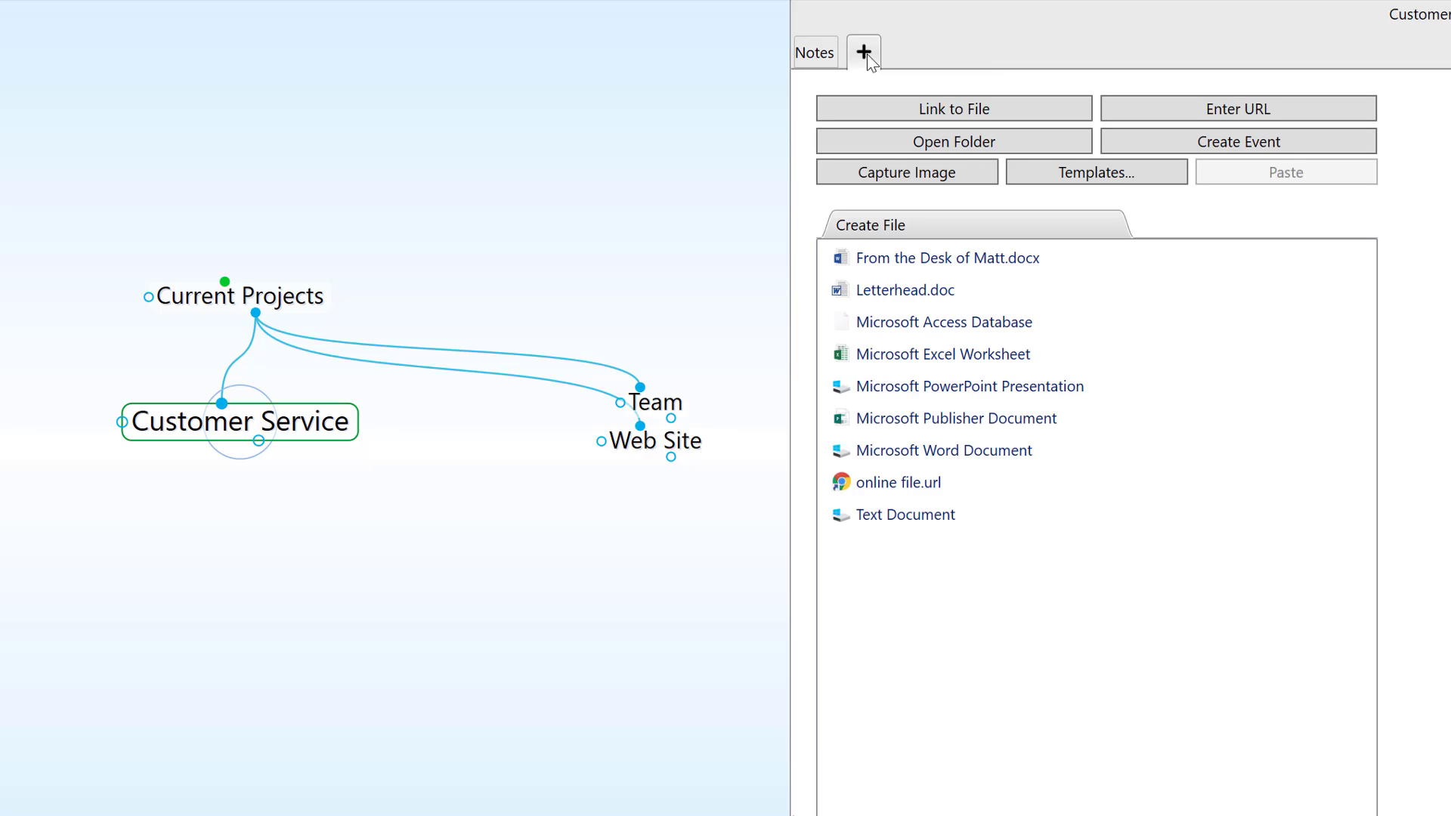
left_click(903, 452)
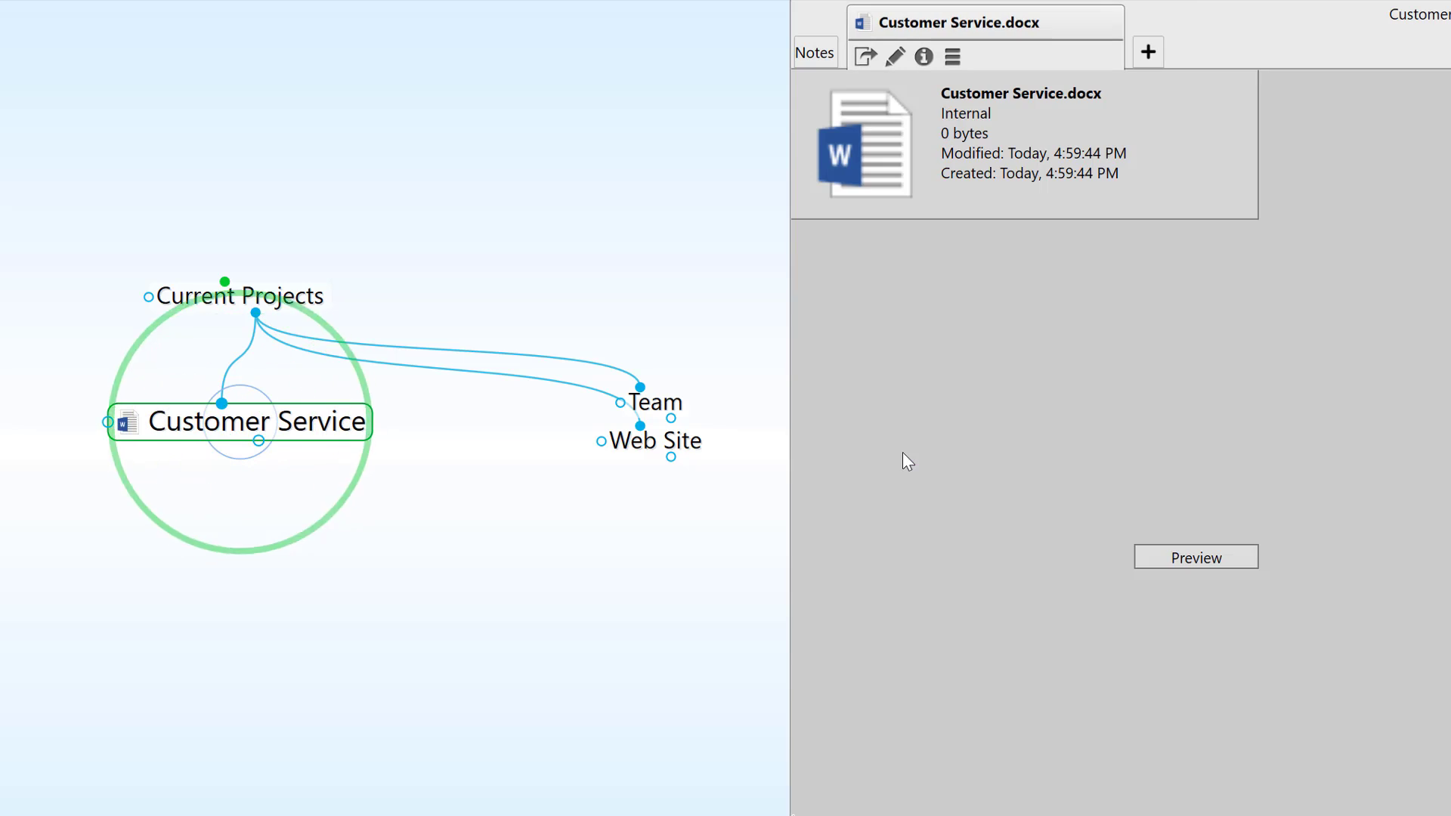
Write 'A step by step guide to listening to our customers...', save the document and close Word.
type("A step by step guide to listening to our cus")
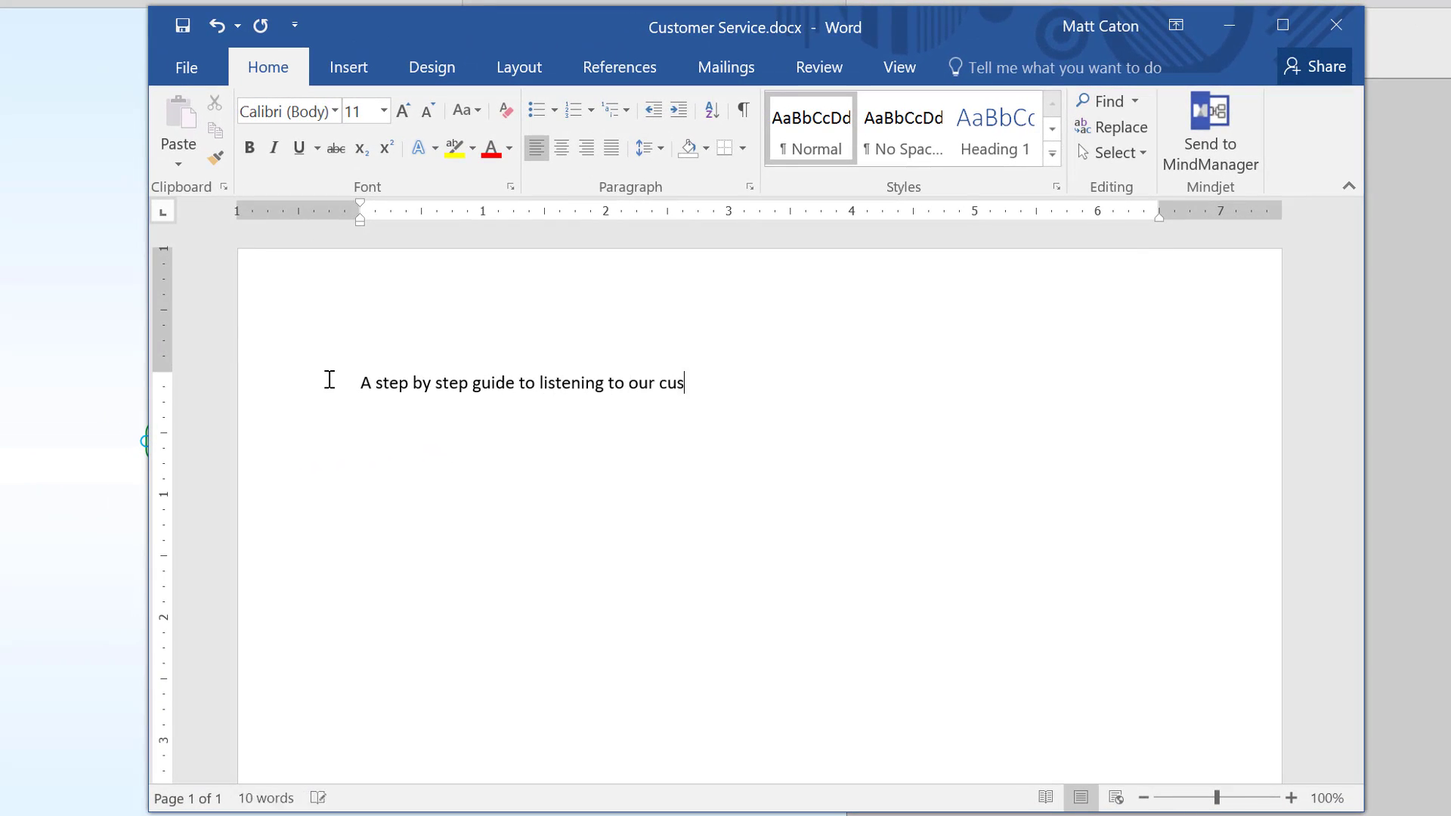
type("tomers...")
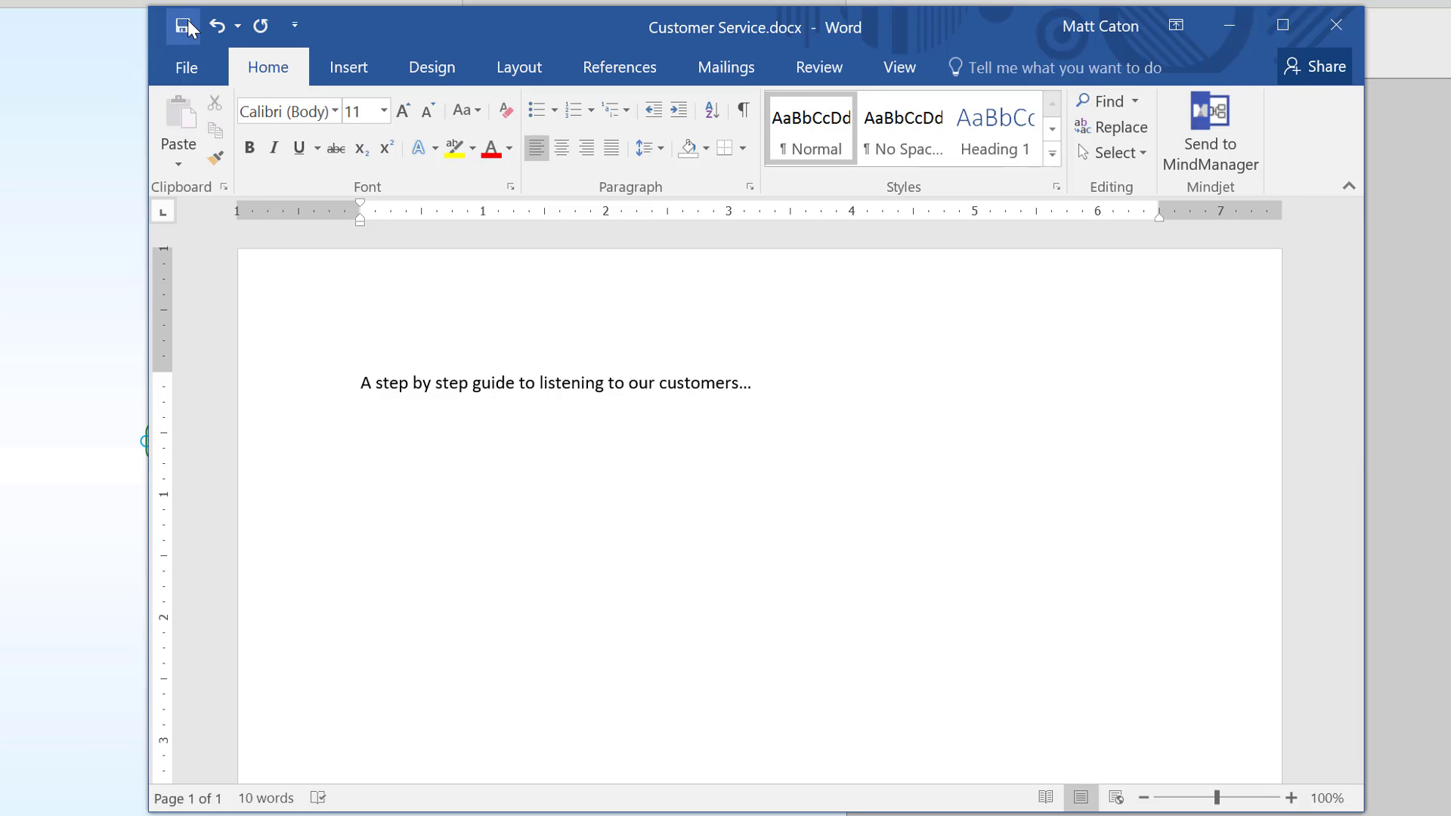
left_click(185, 28)
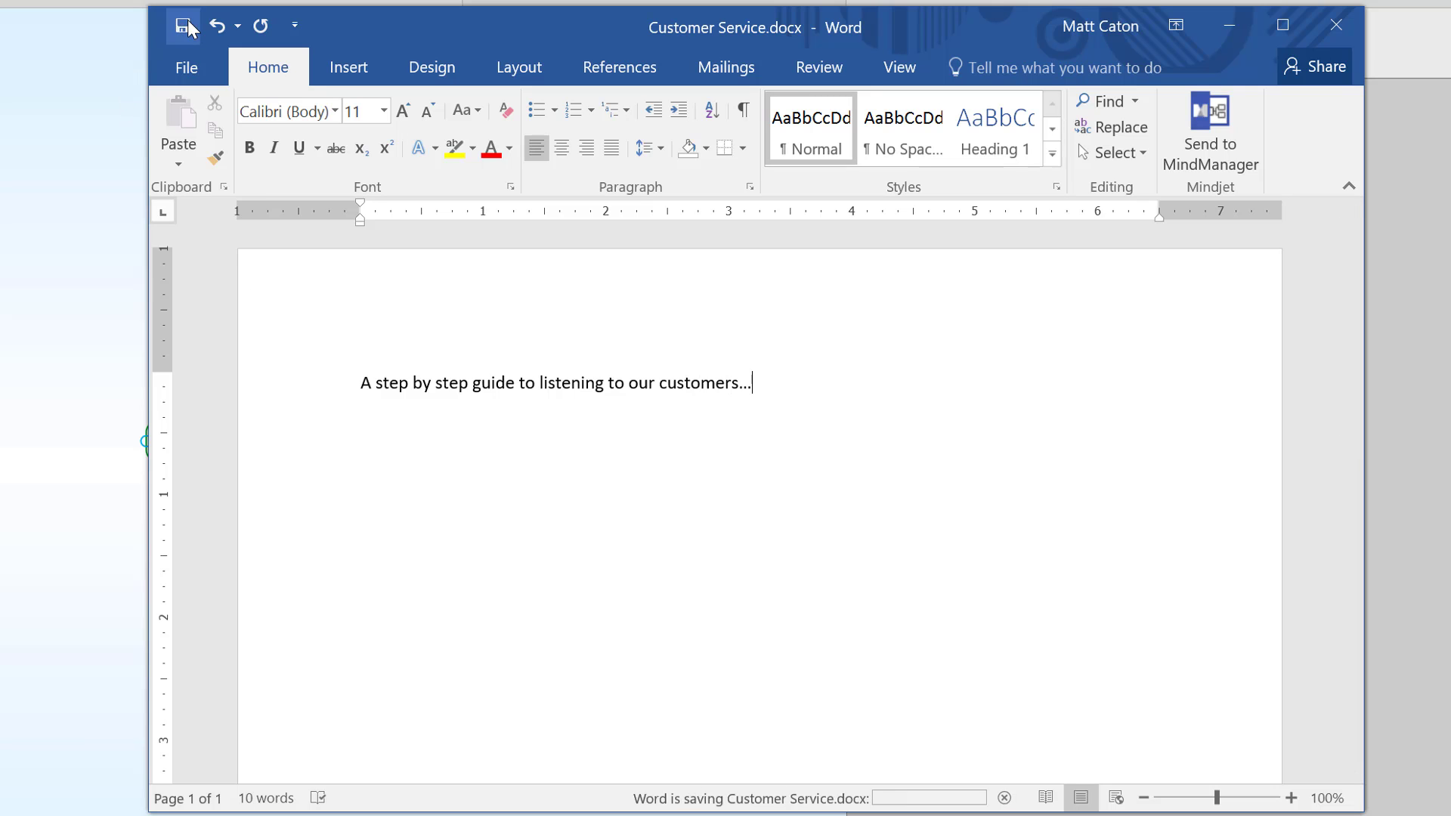
left_click(1329, 32)
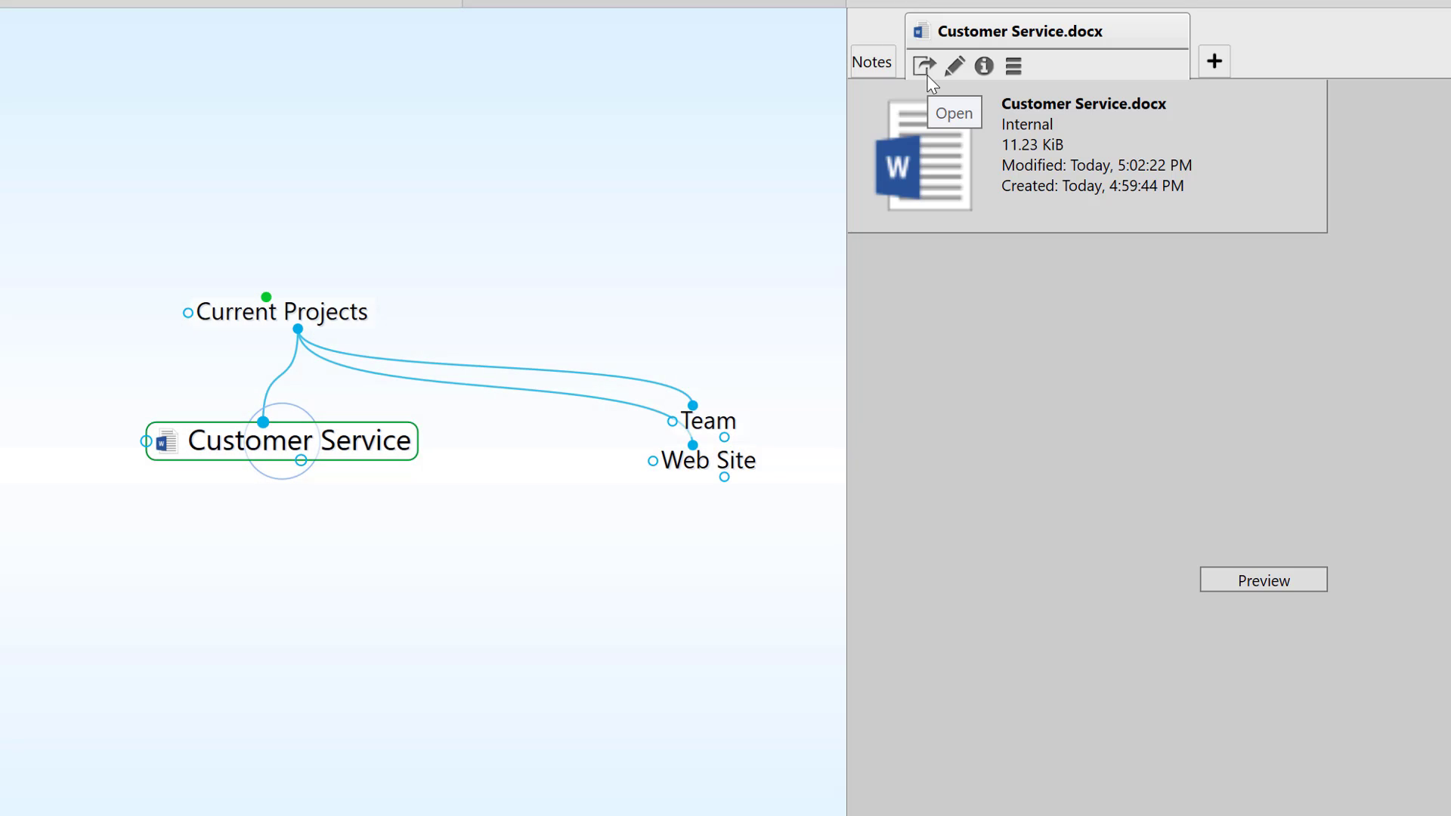
Reopen the attached Customer Service document to check its text, then close Word.
left_click(927, 77)
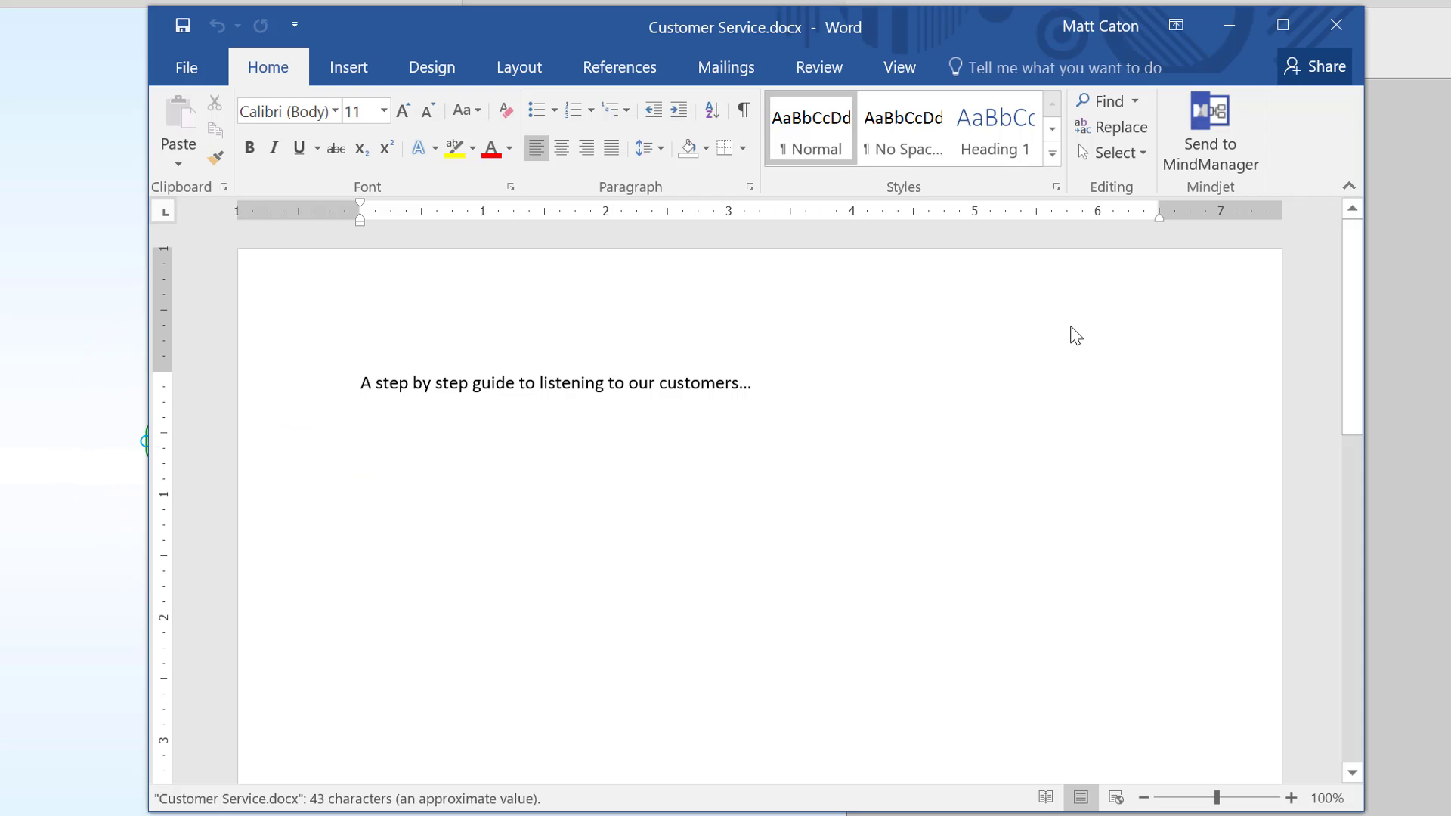
left_click(1337, 31)
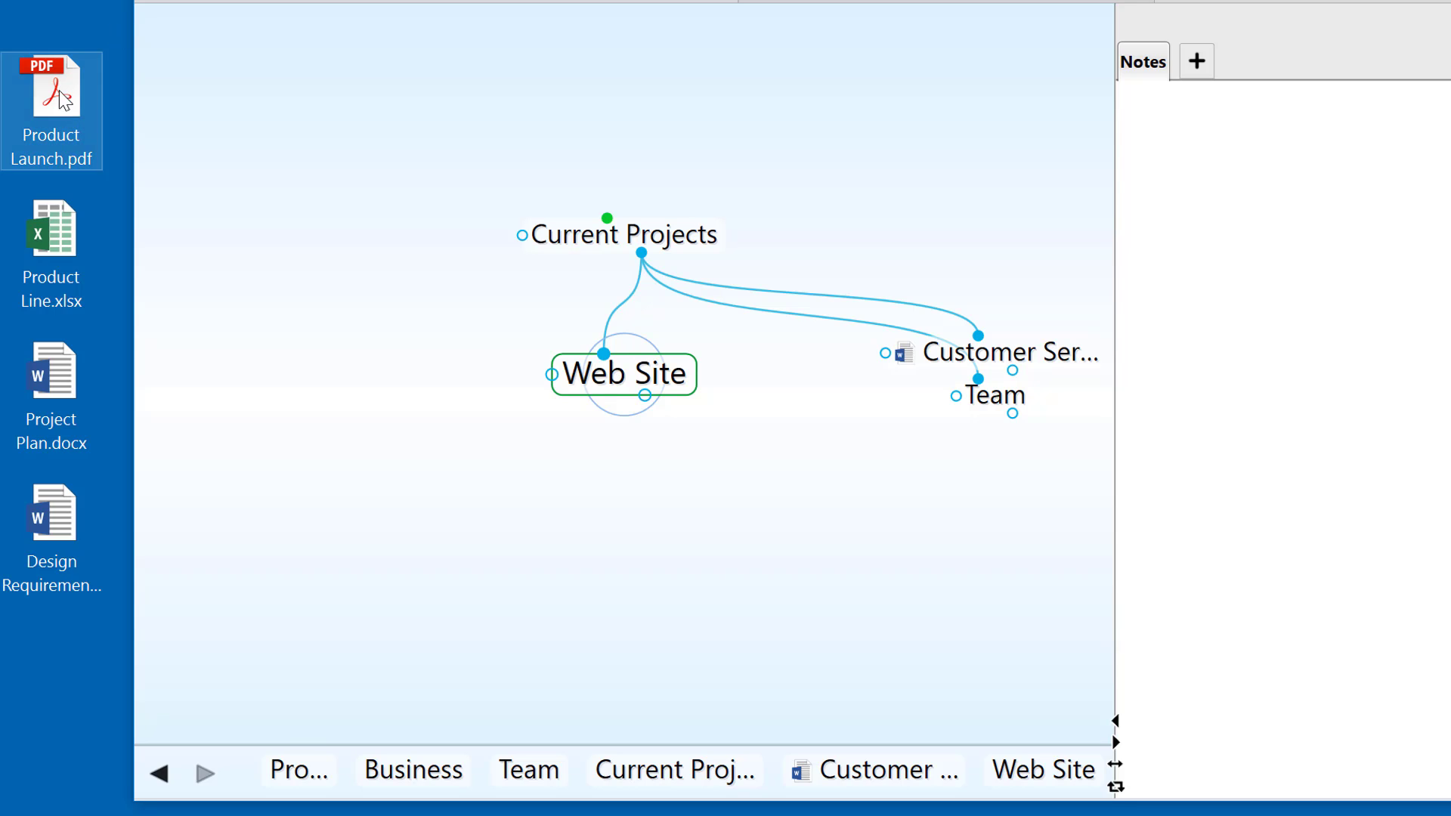
Drop Product Launch.pdf, then Design Requirements, Product Line and Project Plan, from the desktop under Web Site.
left_click_drag(60, 98, 595, 477)
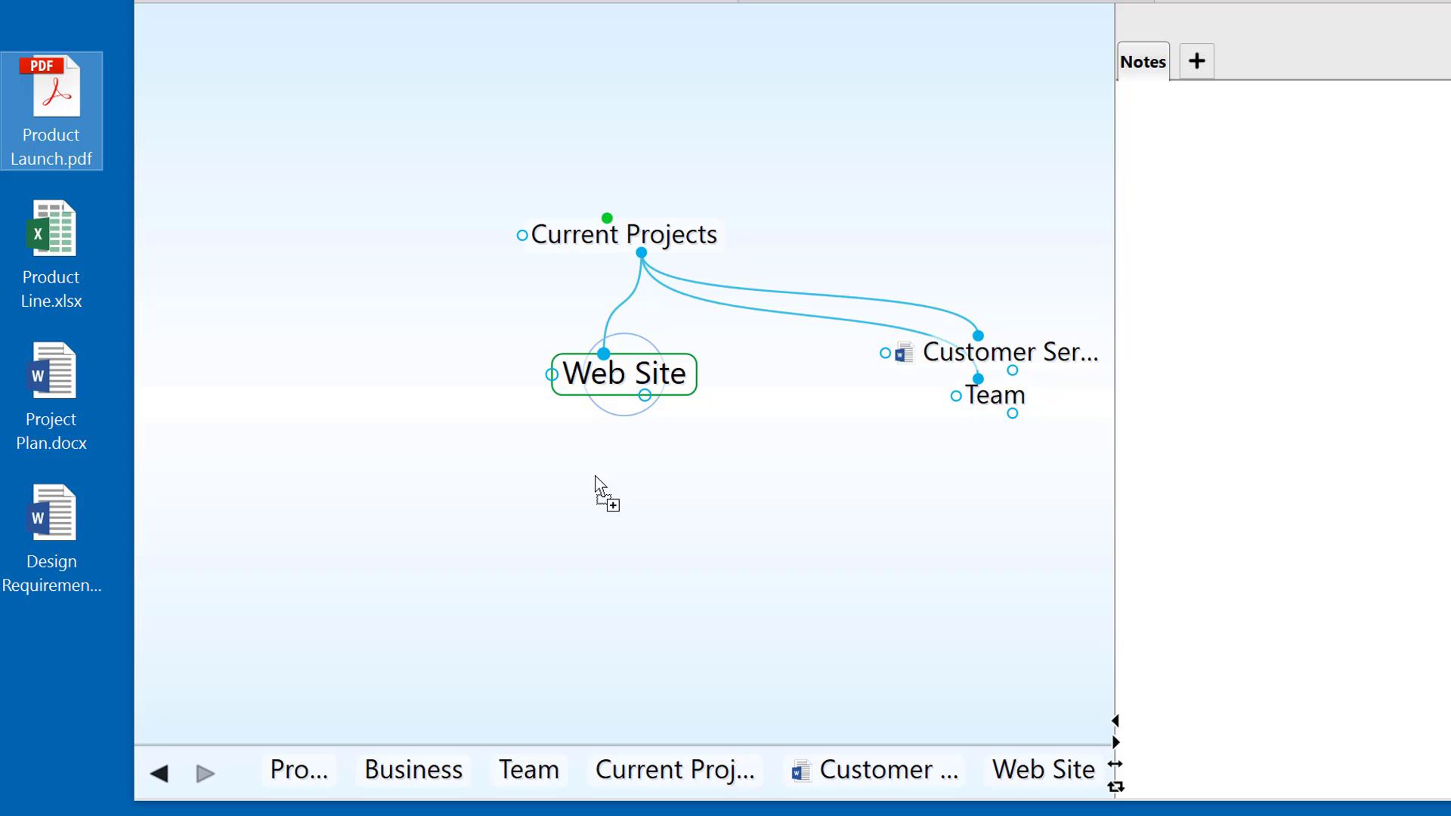
left_click_drag(595, 477, 595, 477)
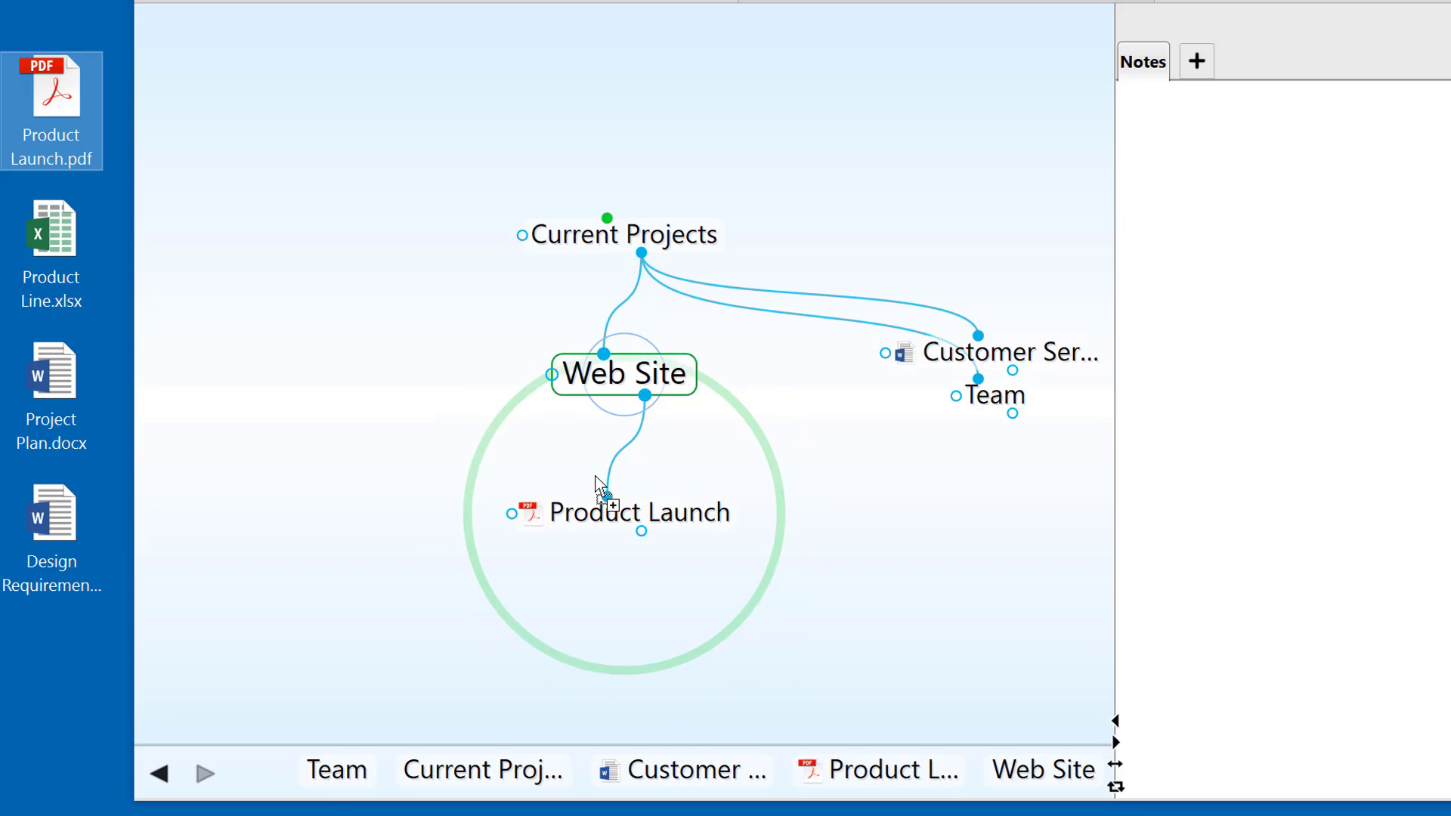
left_click_drag(534, 516, 585, 578)
left_click_drag(109, 212, 10, 628)
left_click_drag(60, 256, 402, 498)
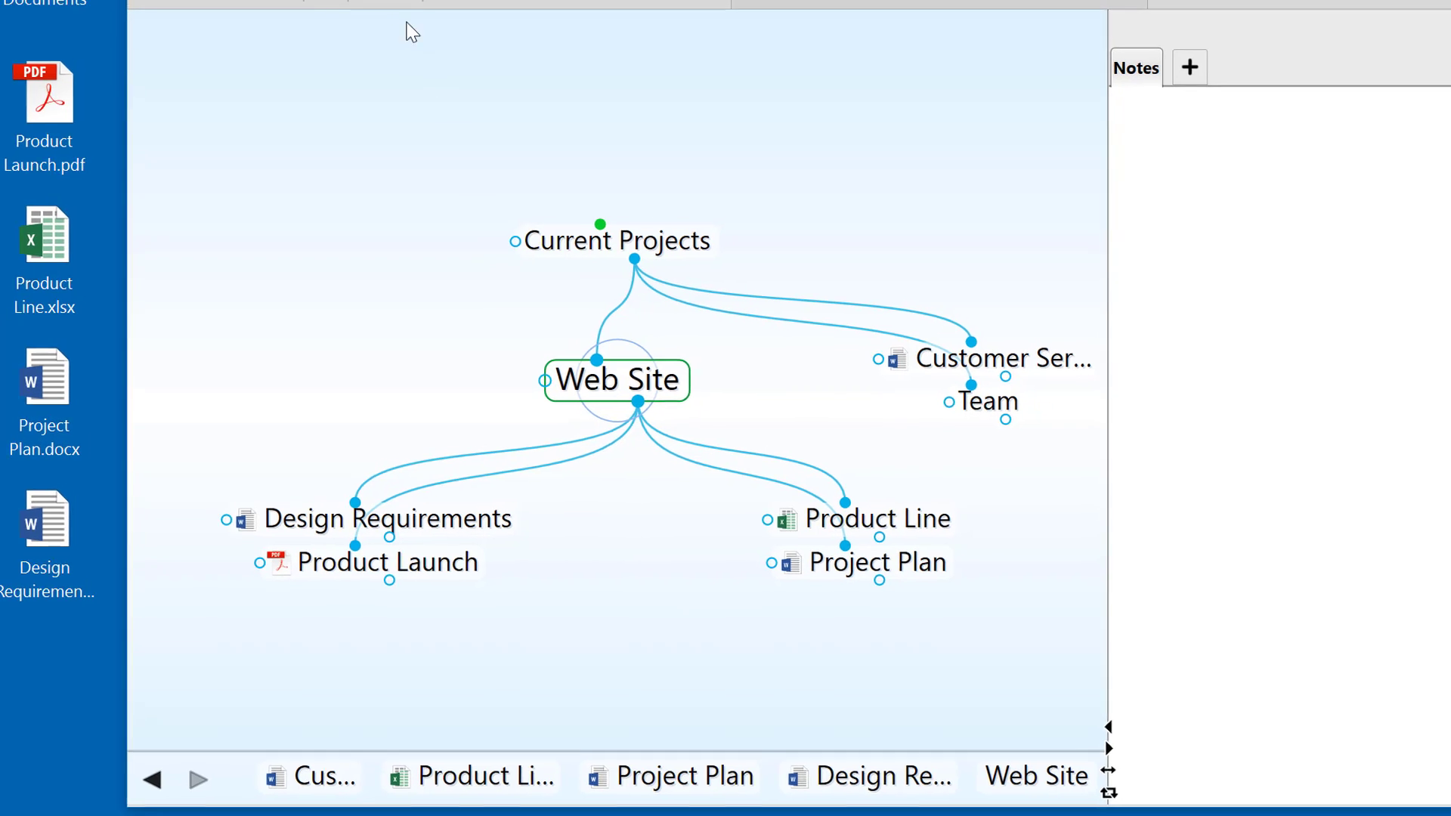
left_click(270, 16)
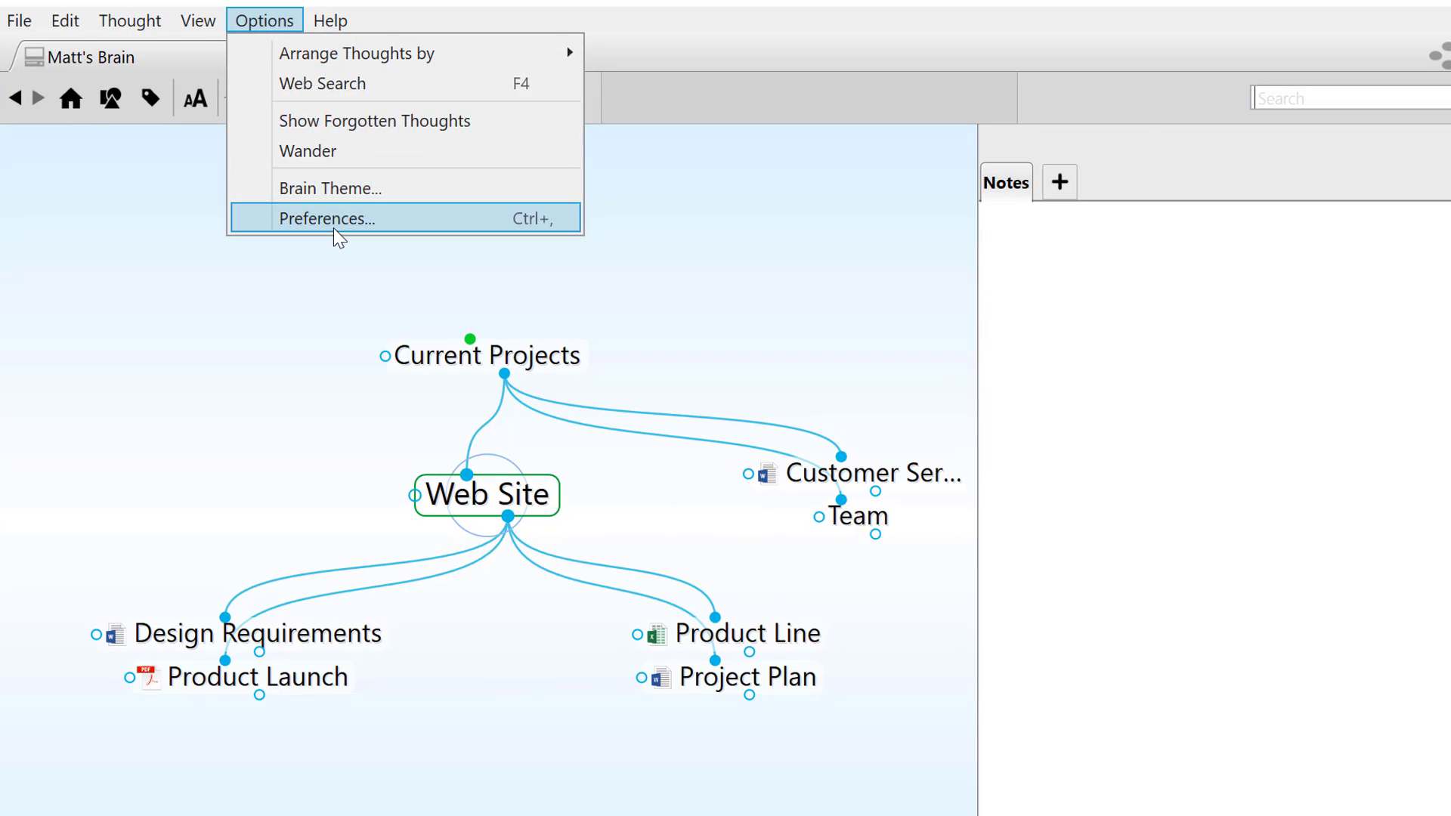
left_click(337, 220)
left_click(657, 155)
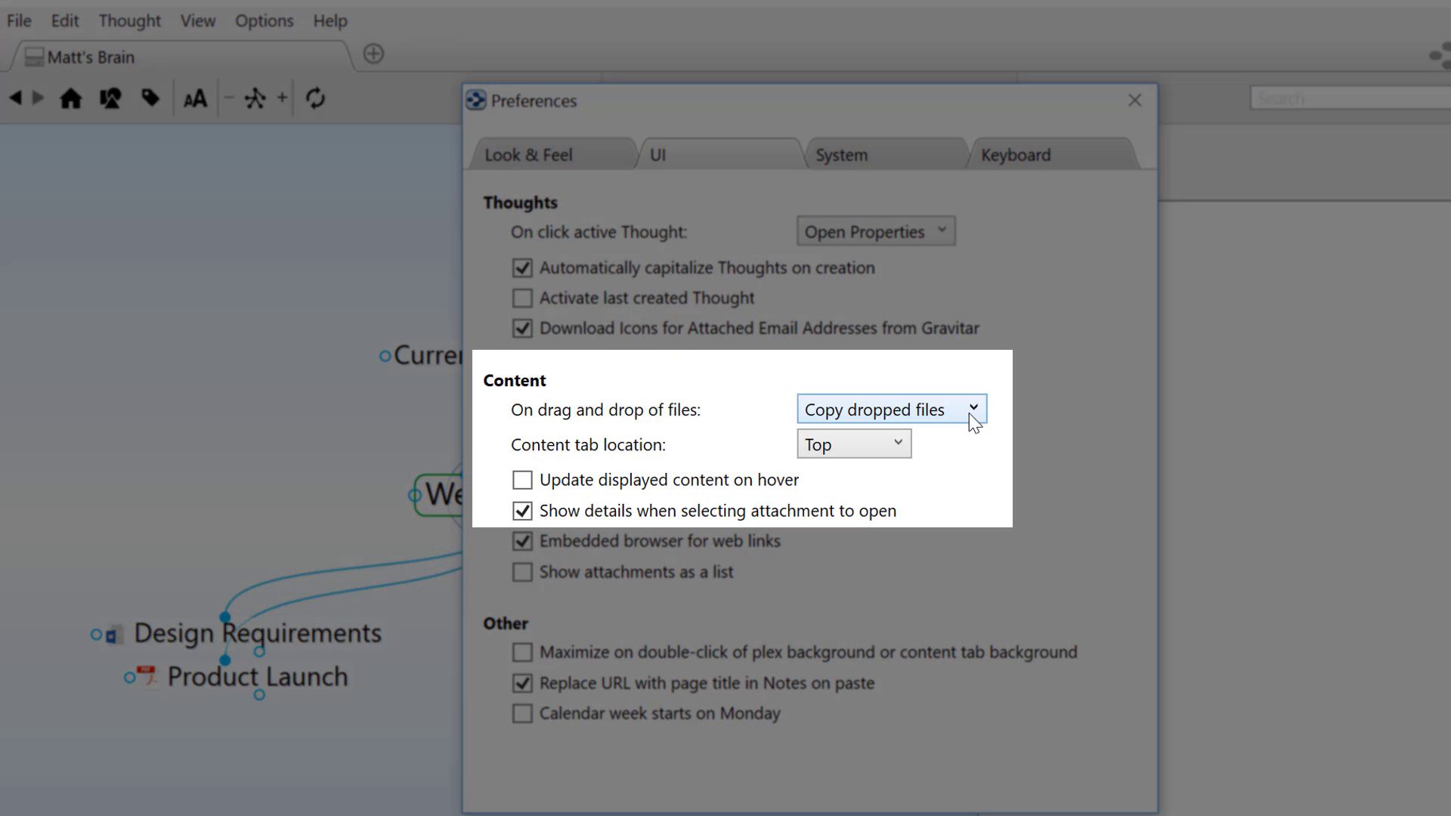
left_click(980, 408)
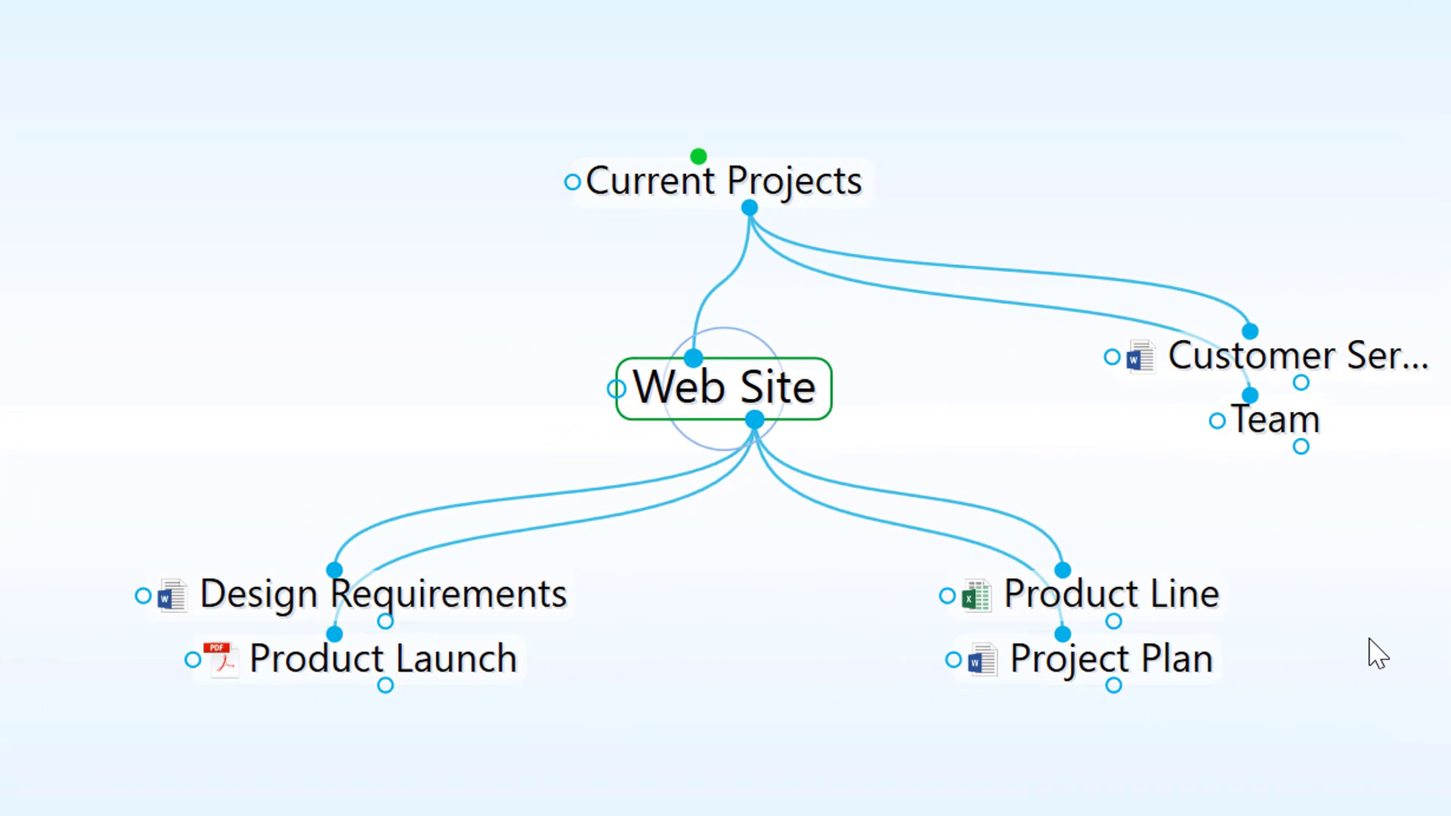
Center Product Line and link it to Product Research as an additional parent.
left_click(1216, 604)
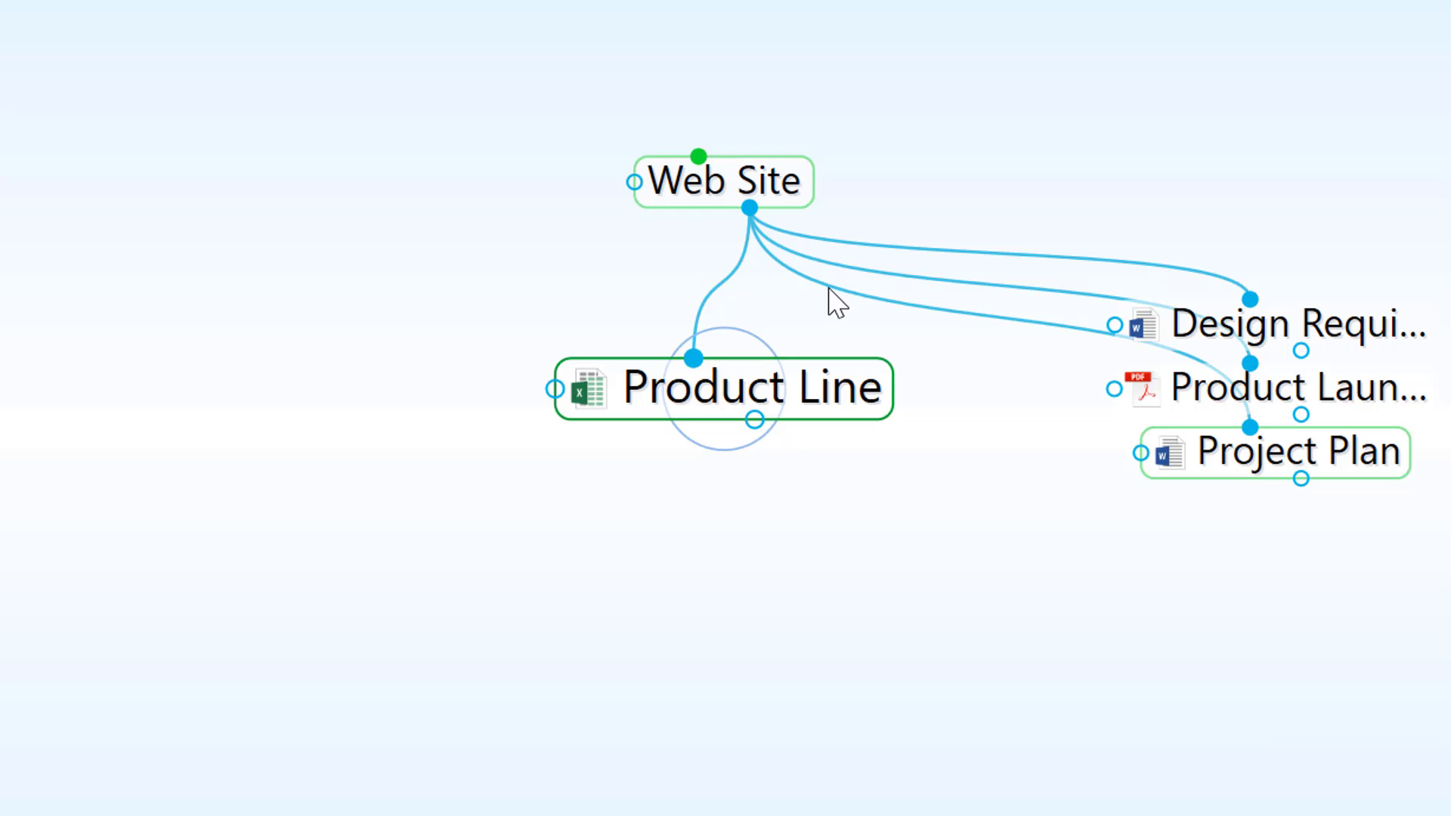
left_click_drag(693, 357, 495, 171)
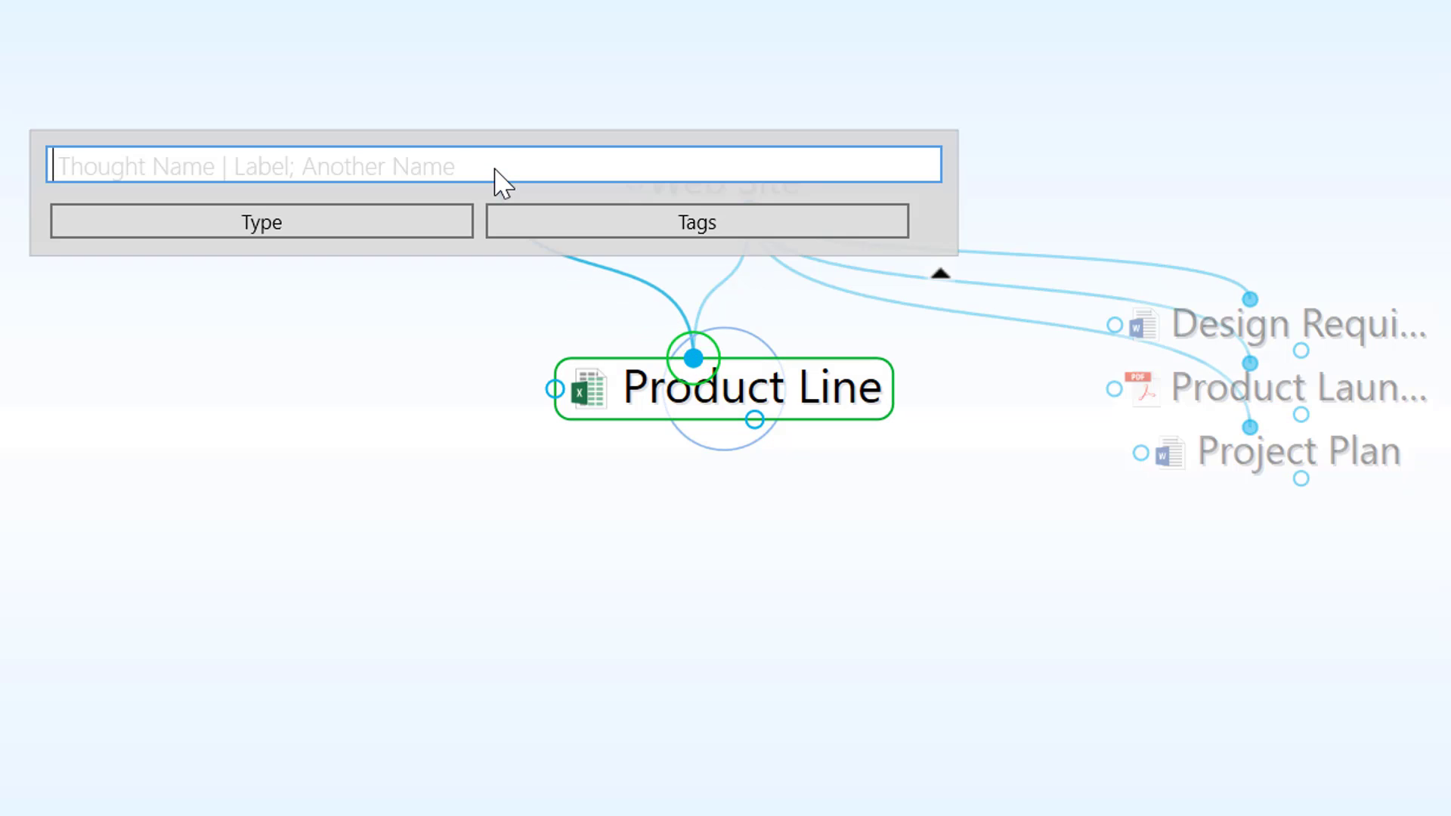
type("Pro")
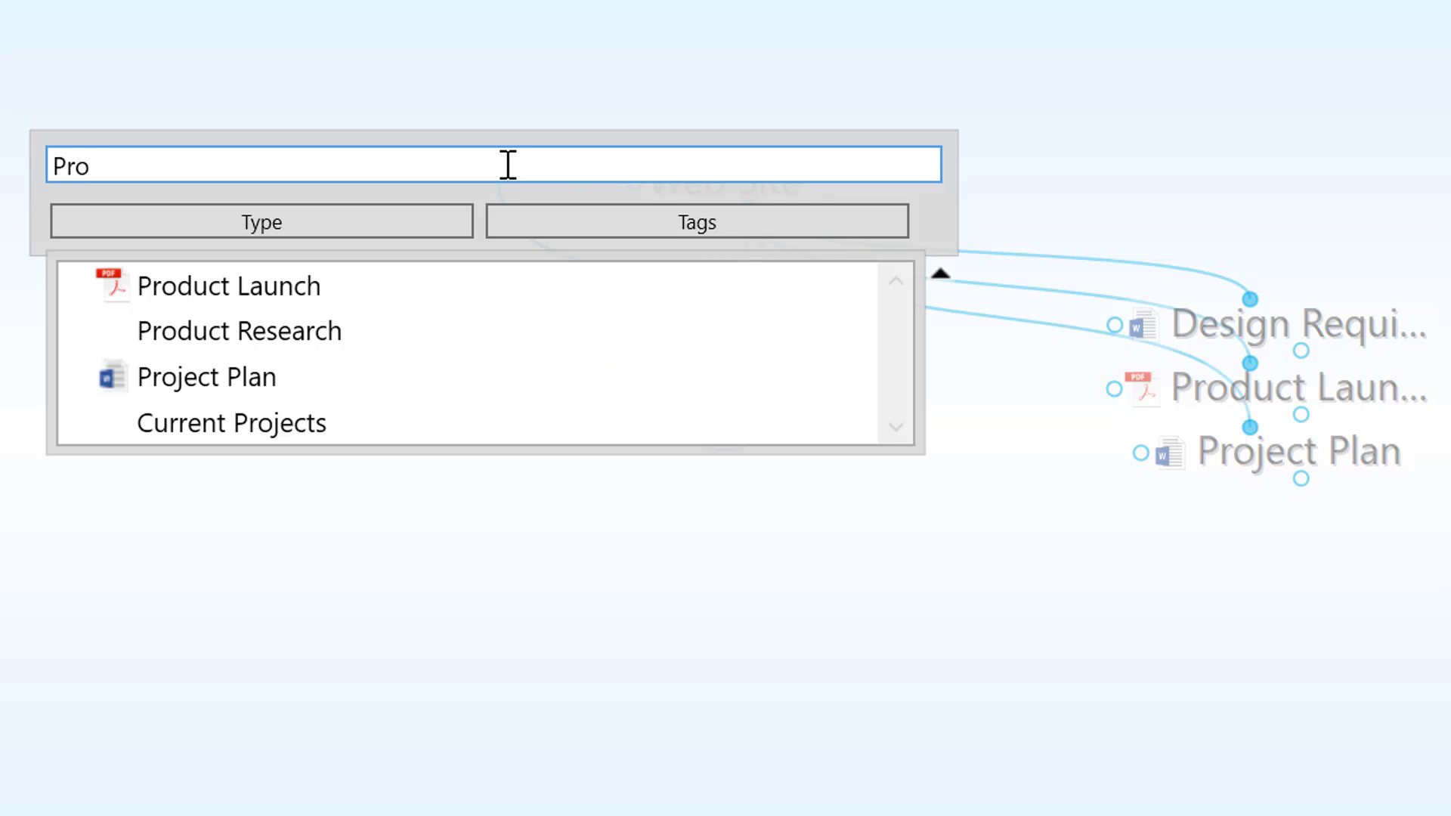
left_click(300, 348)
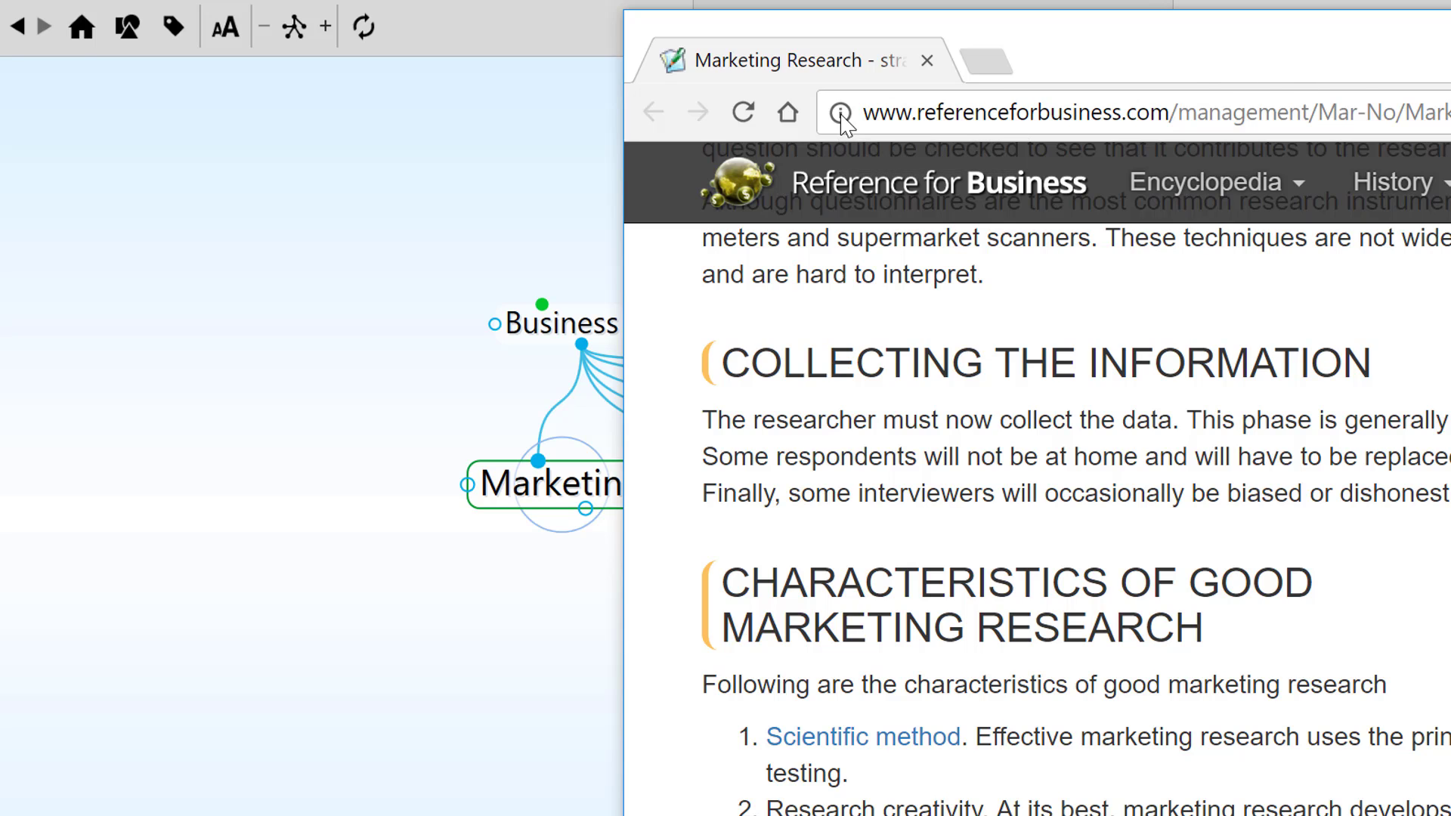
Drop the Marketing Research web page onto the Marketing map as a web-link thought.
left_click_drag(841, 115, 339, 686)
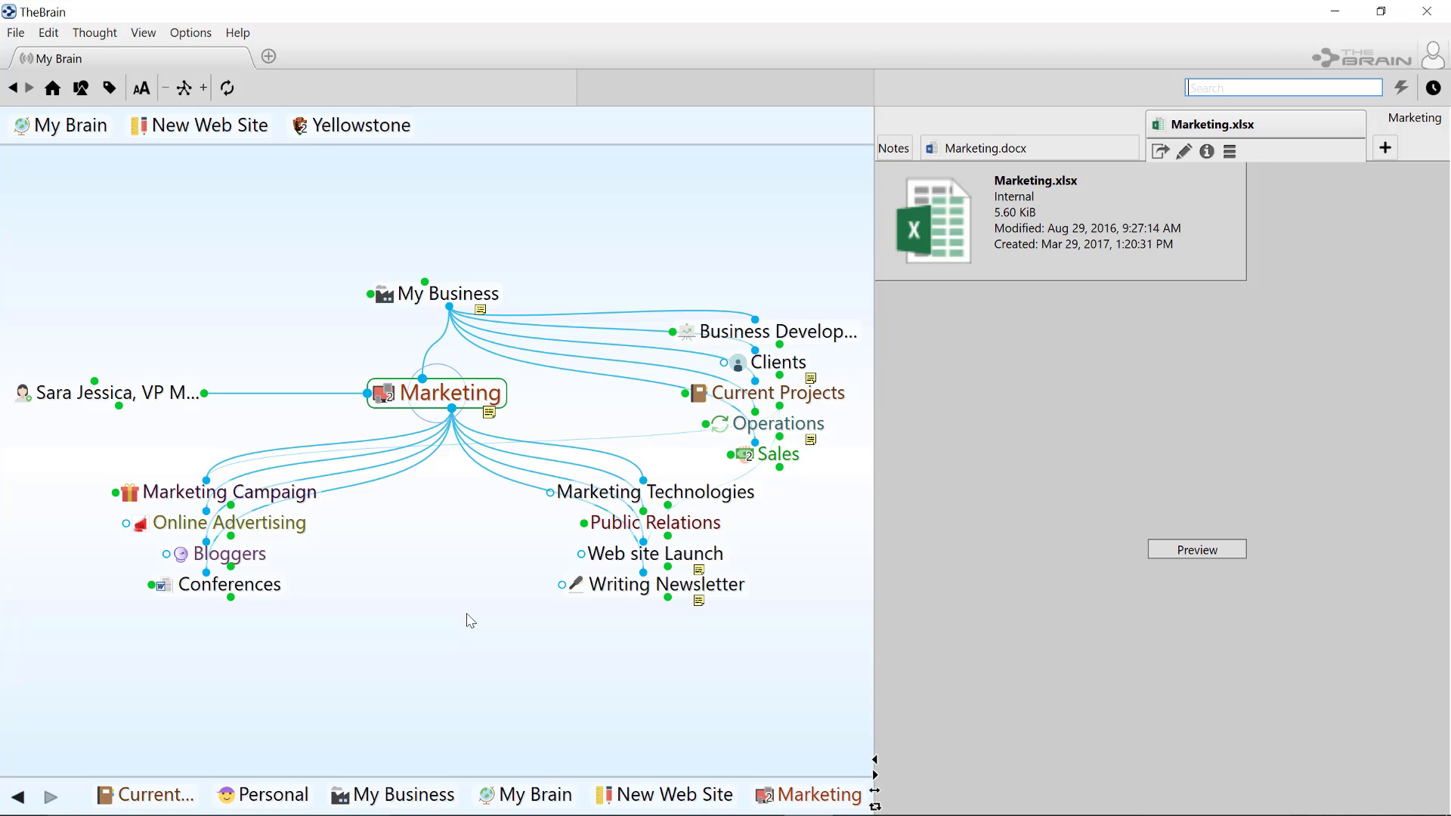
Pin Marketing to the pin bar, then make New Web Site the central thought from its pin.
right_click(450, 396)
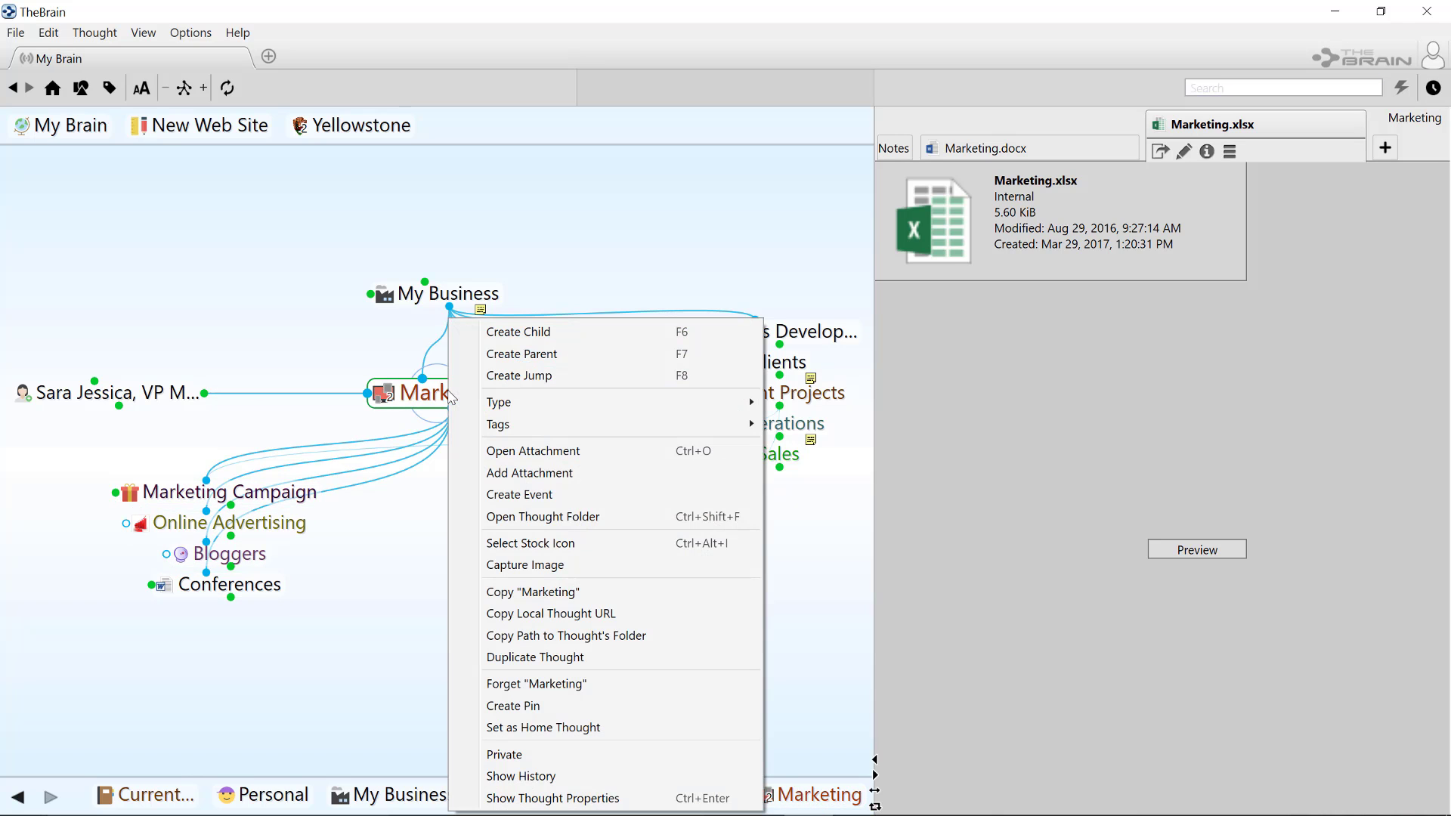
left_click(506, 706)
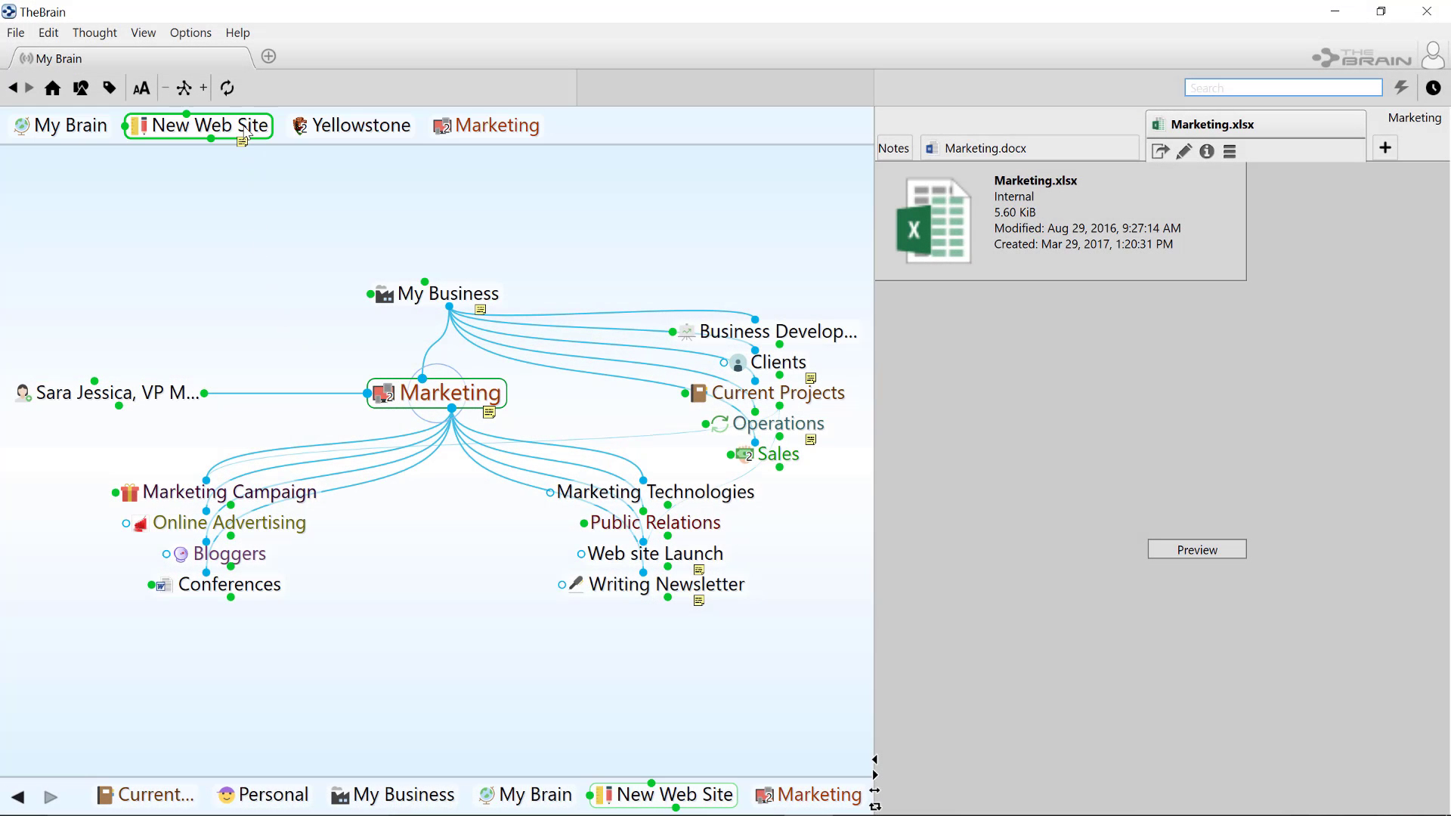
left_click(245, 134)
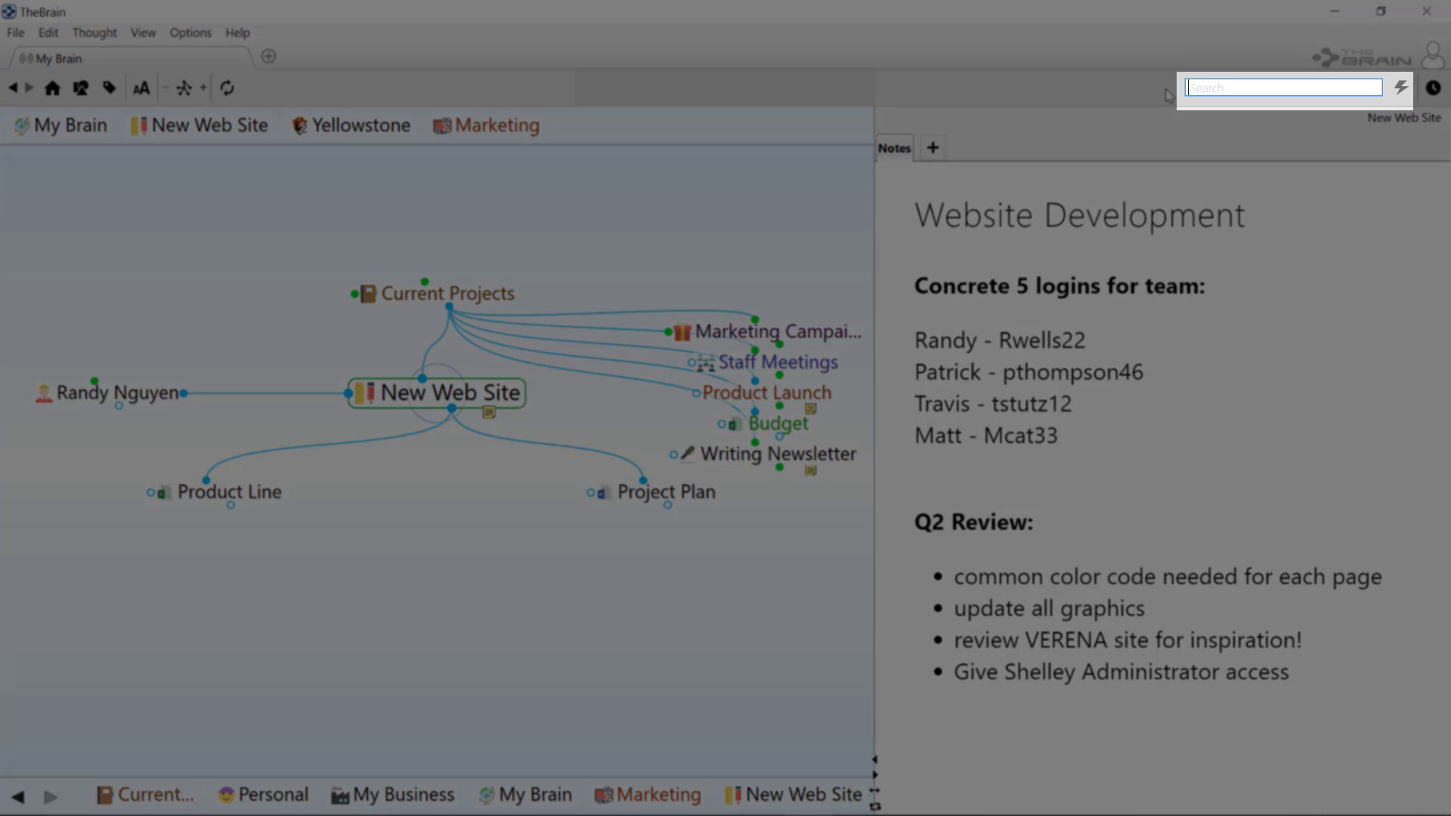
type("laun")
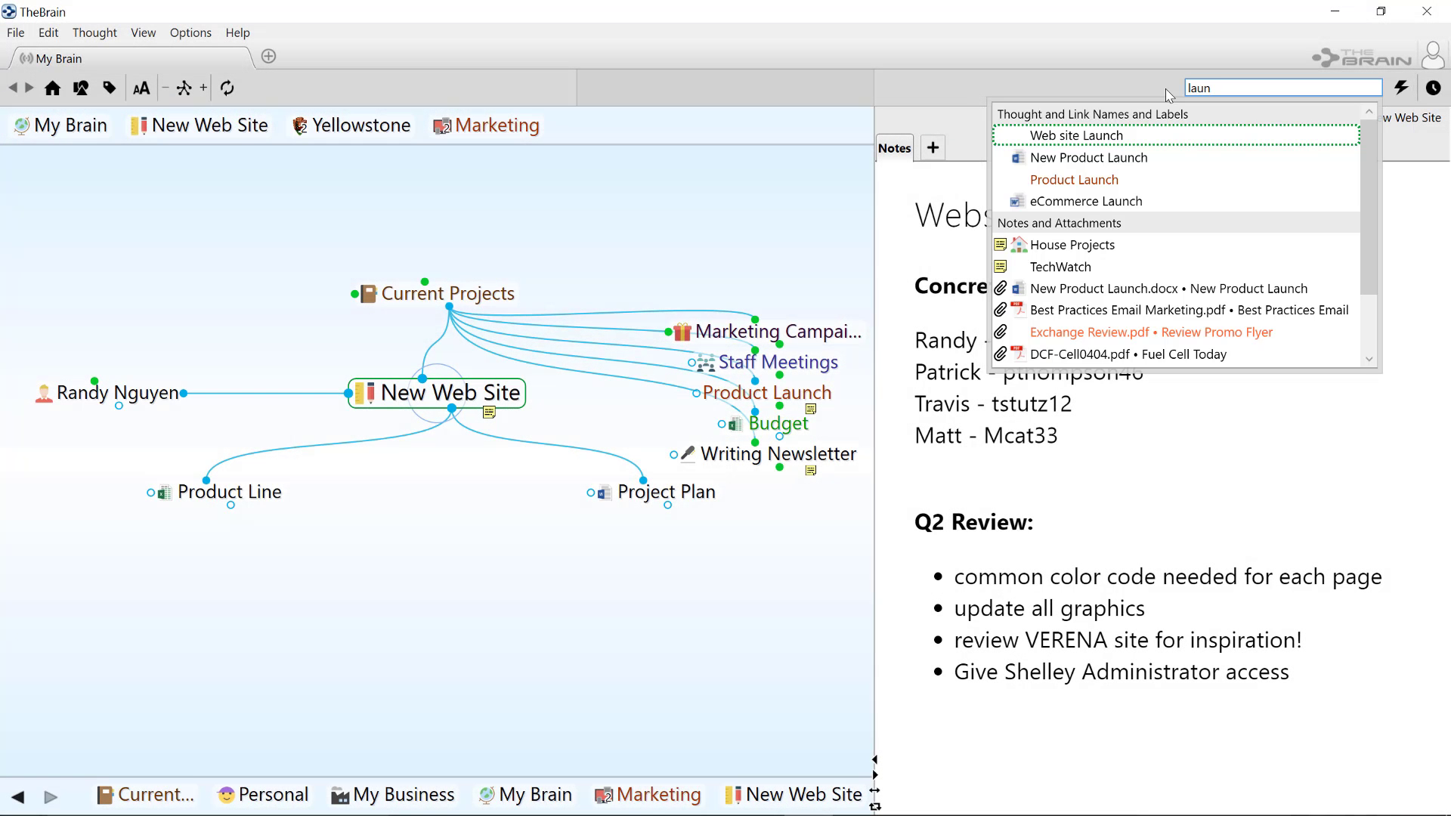
key("Escape")
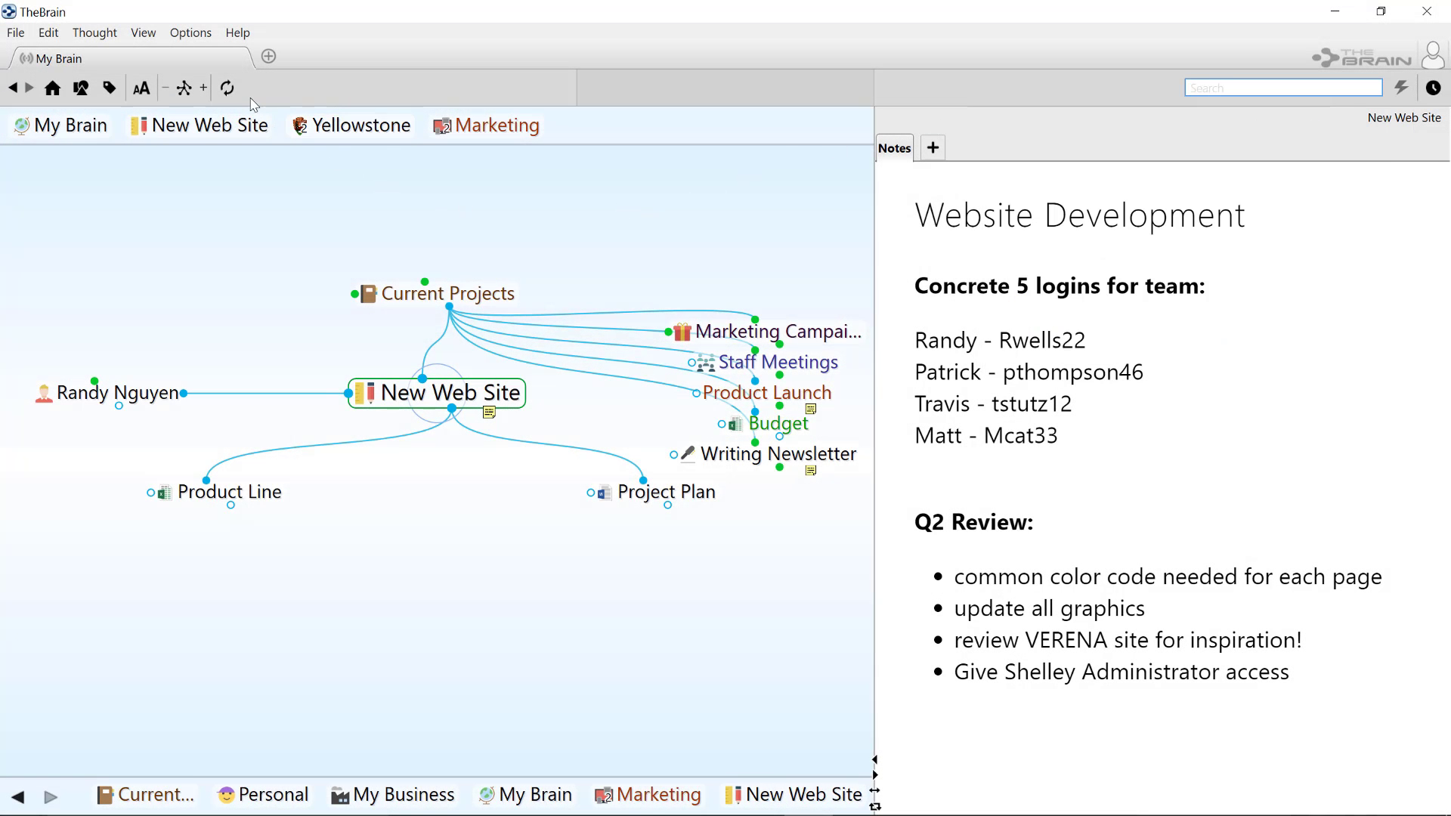
Run an immediate 'Sync now' of My Brain to TheBrain Cloud Services.
left_click(229, 89)
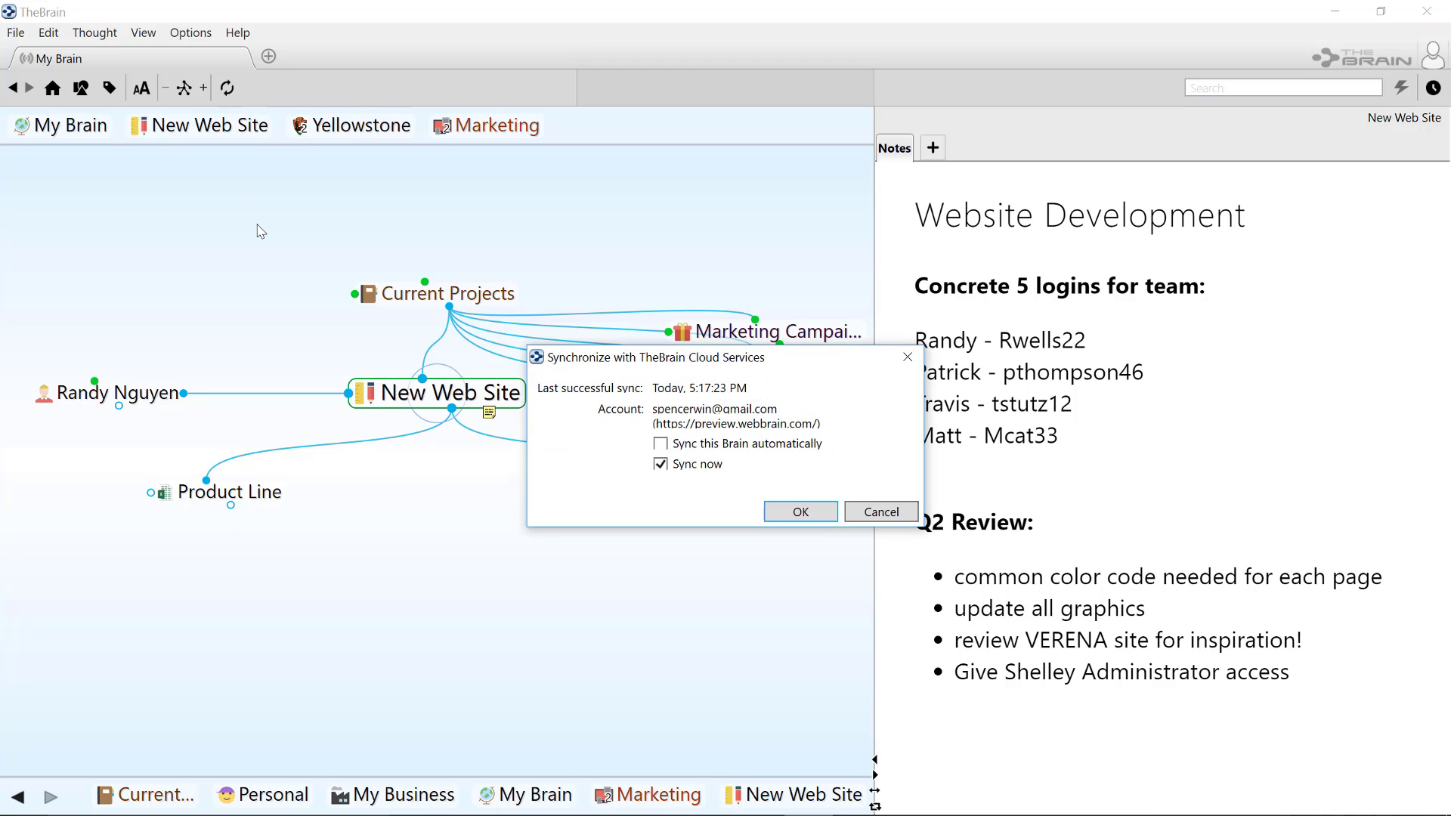
left_click(795, 512)
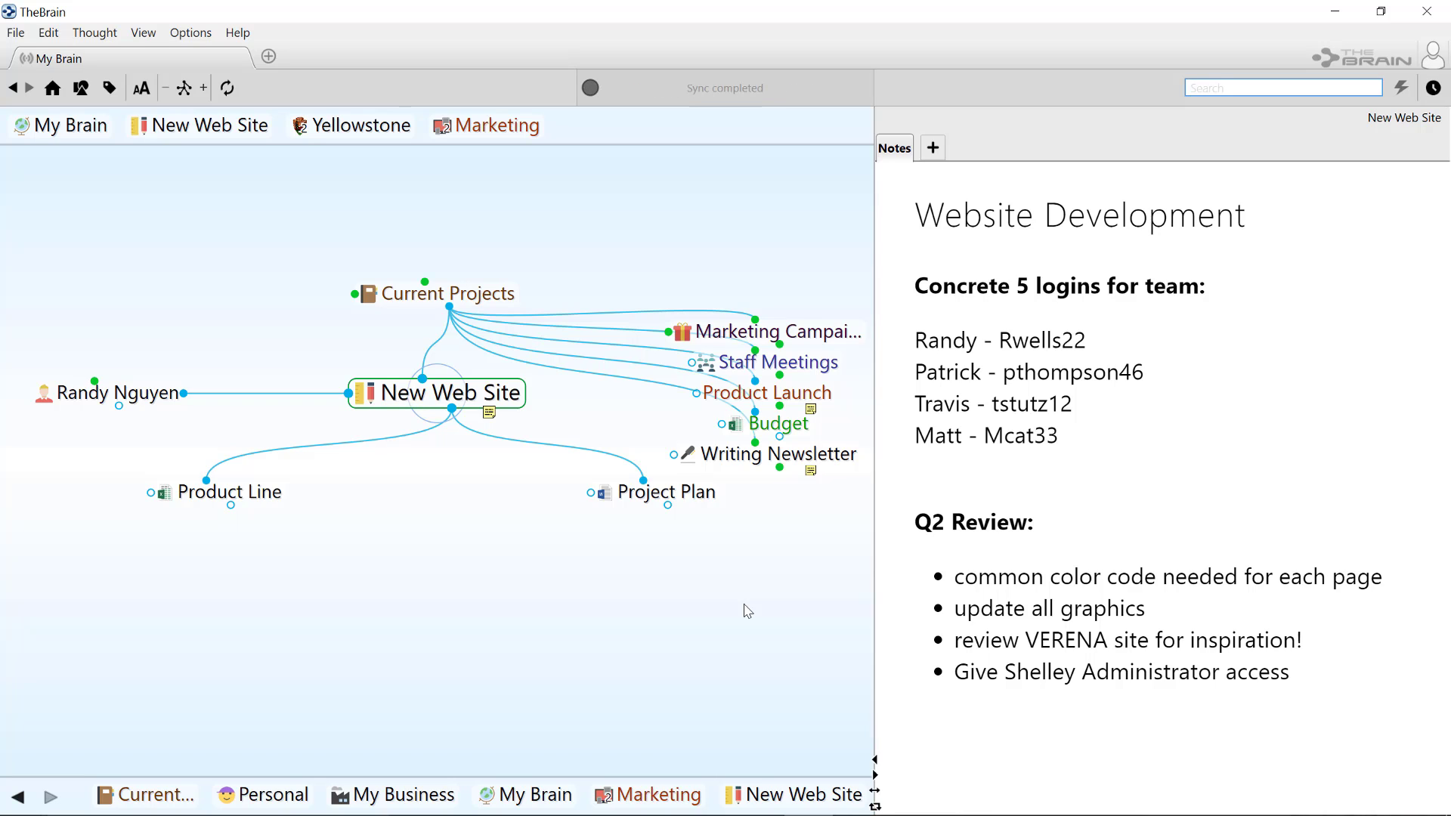
Visit Current Projects, My Business, Personal and My Business again, ending on the My Brain home thought.
left_click(484, 302)
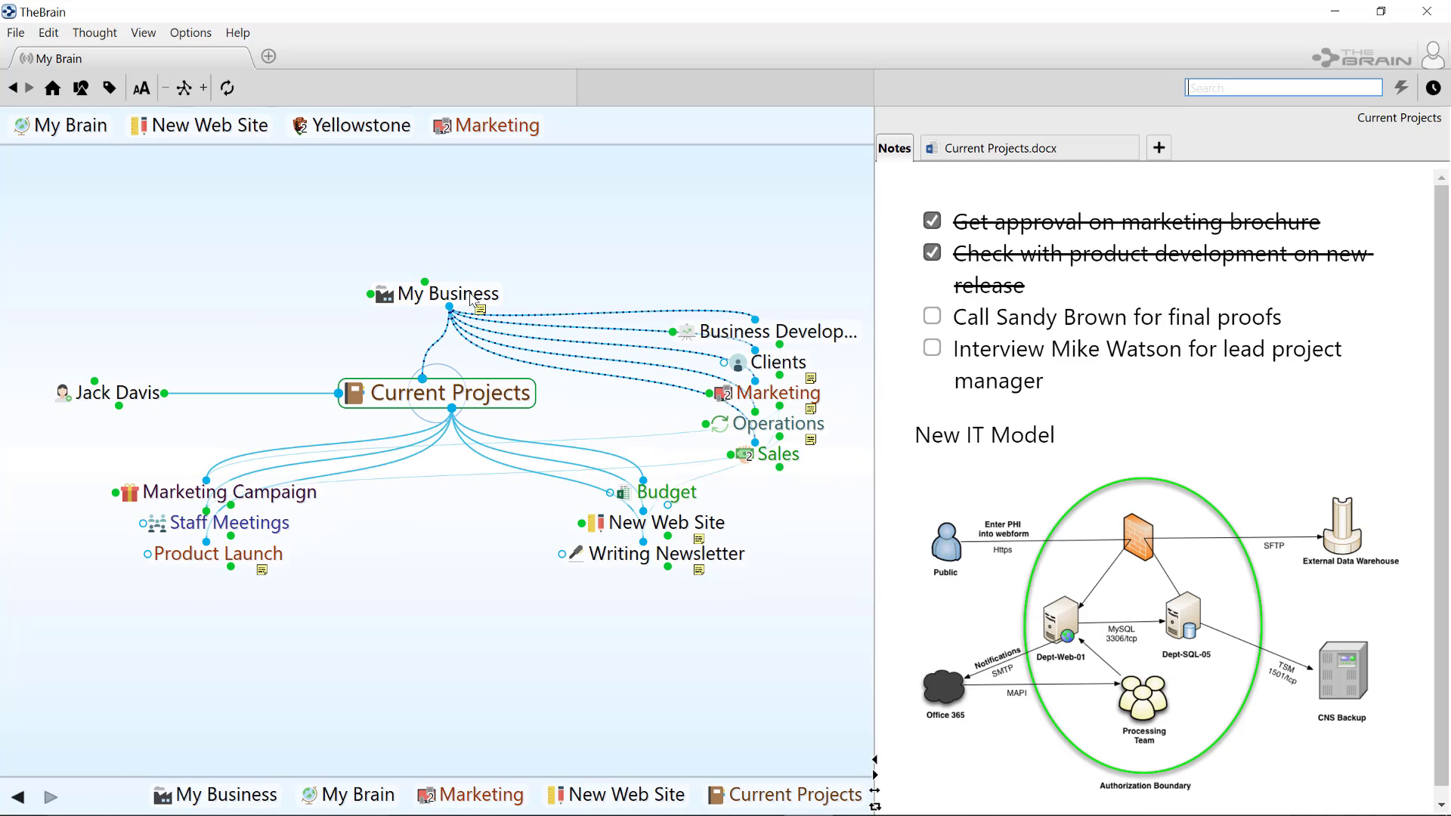
left_click(470, 298)
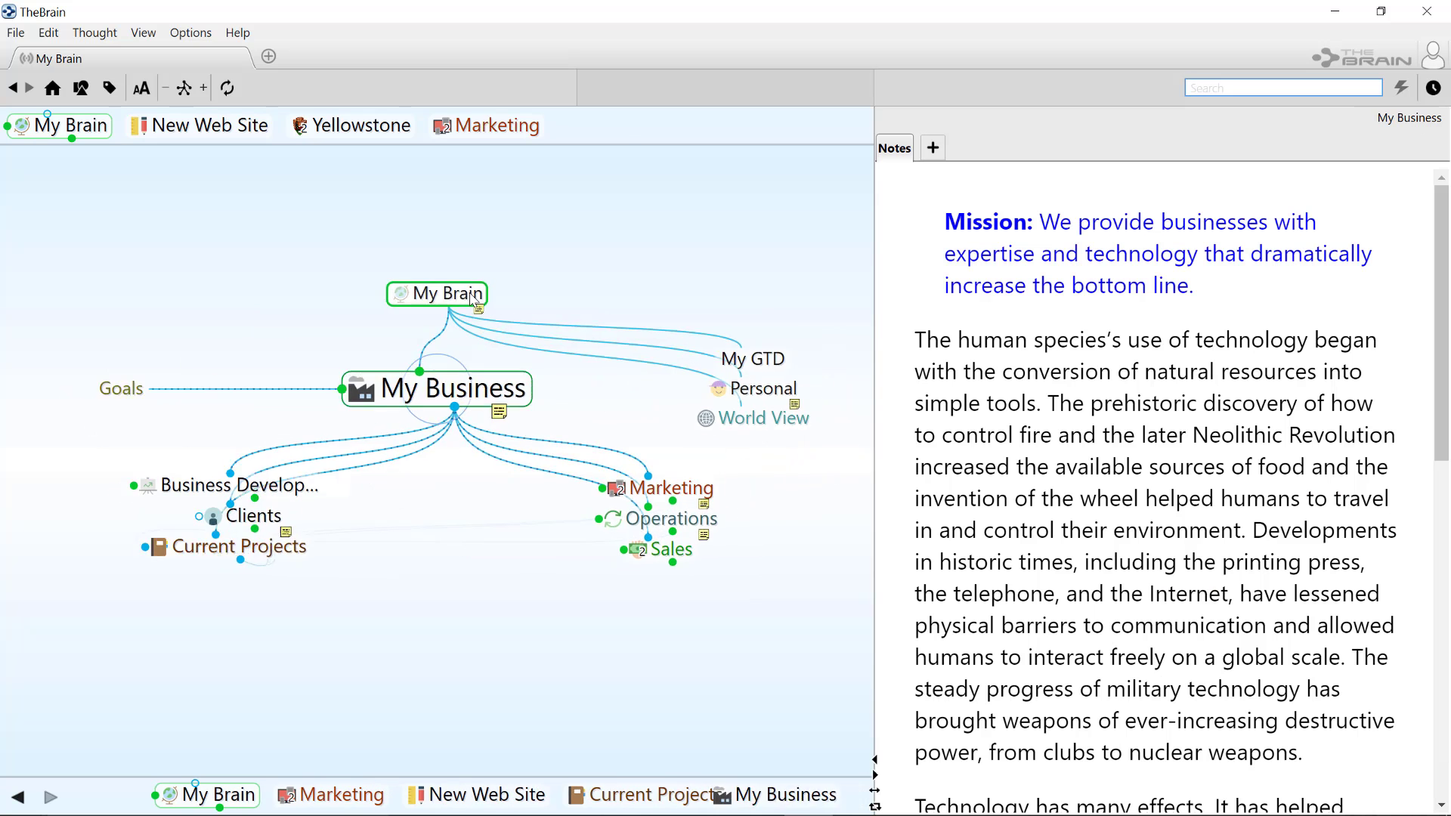
left_click(777, 394)
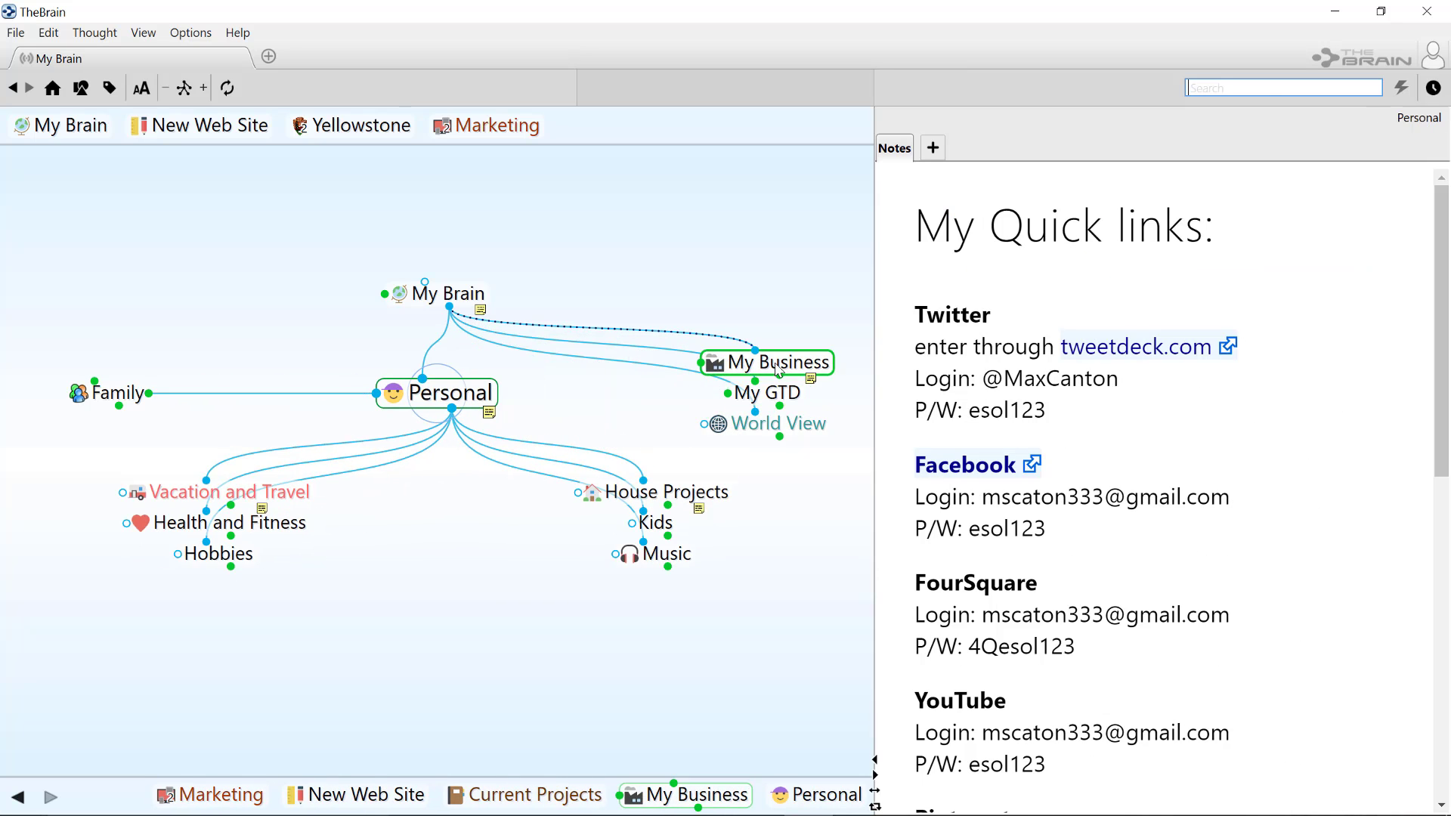
left_click(778, 366)
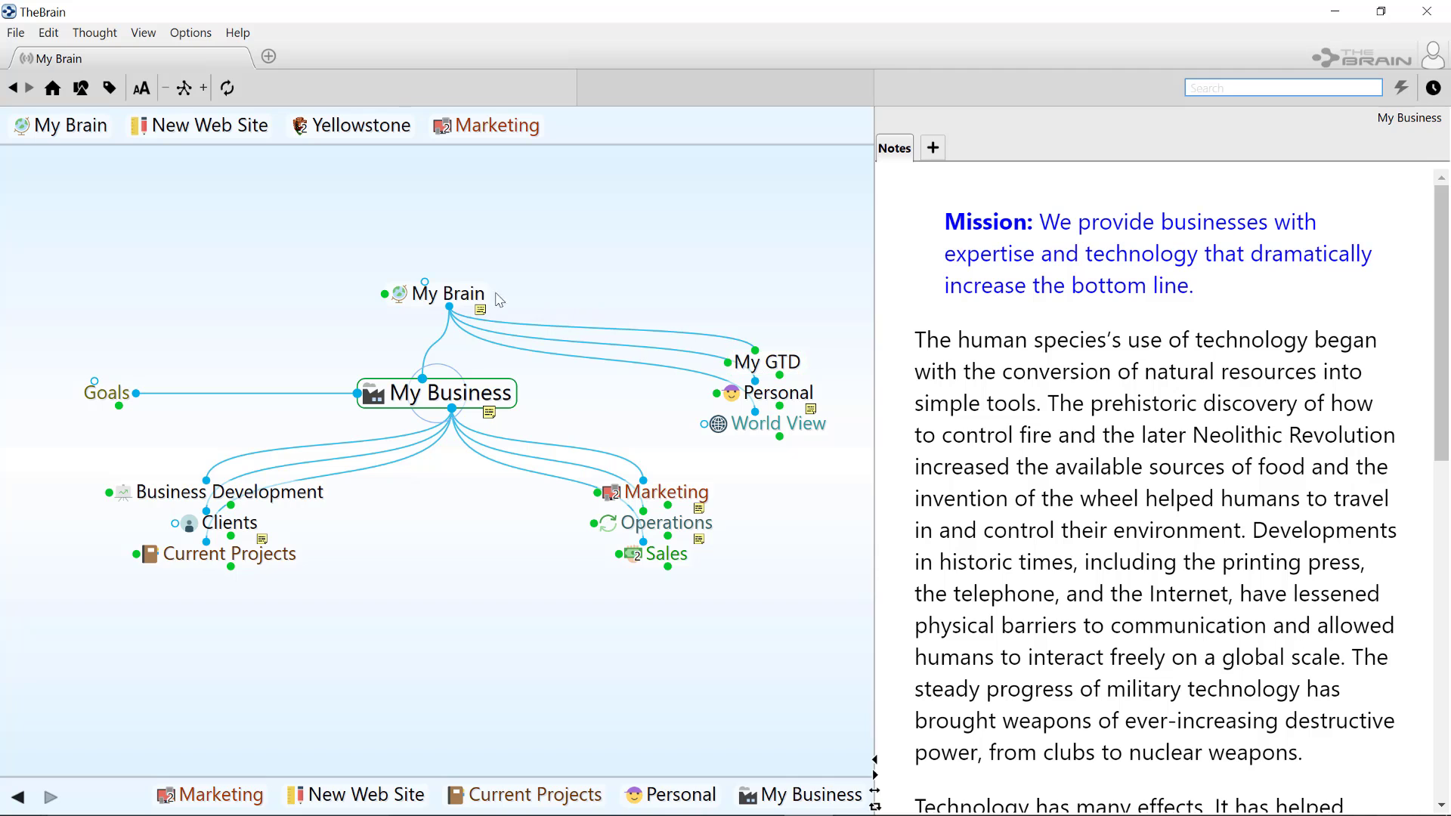
left_click(448, 293)
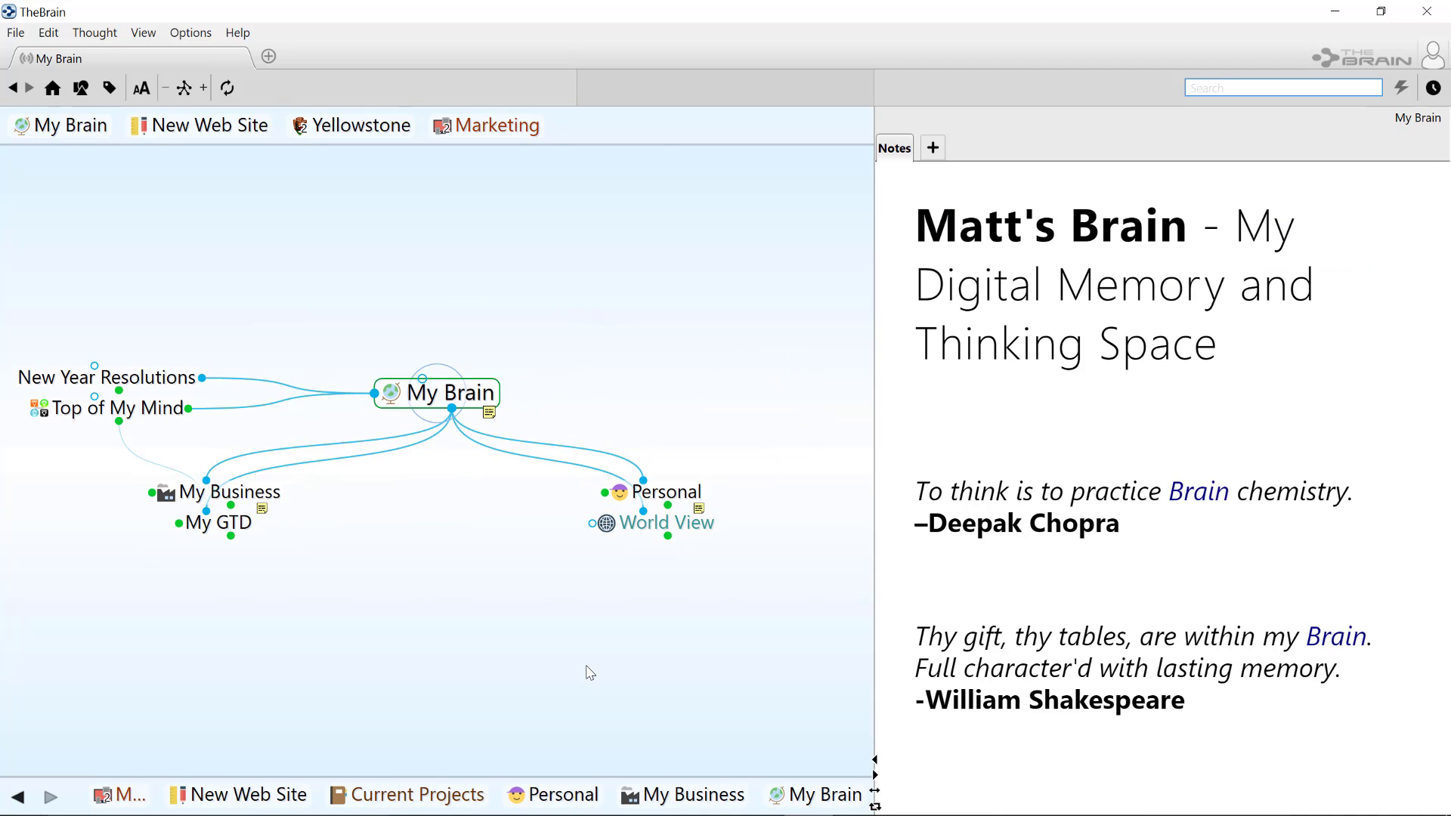